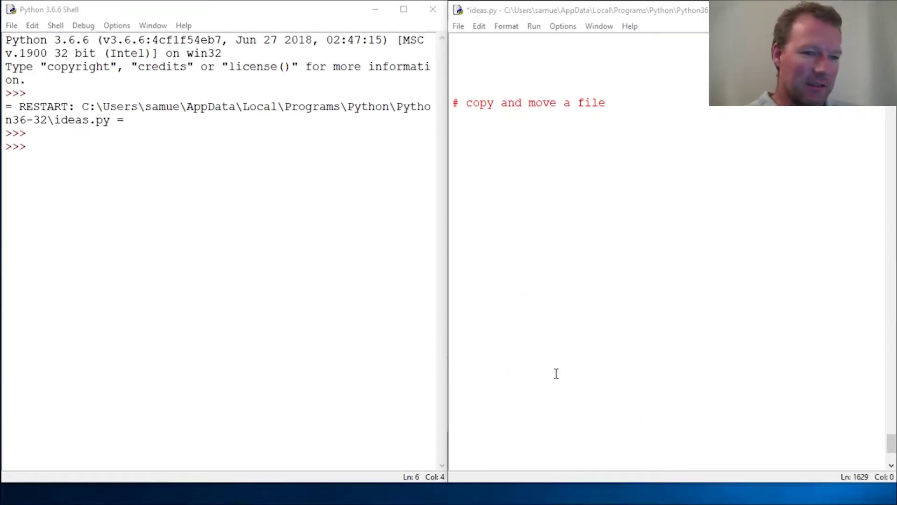
Below the comment, write a with open('shopping_list.txt','r') block that reads the file into text
{"action": "left_click", "coordinate": [523, 161]}
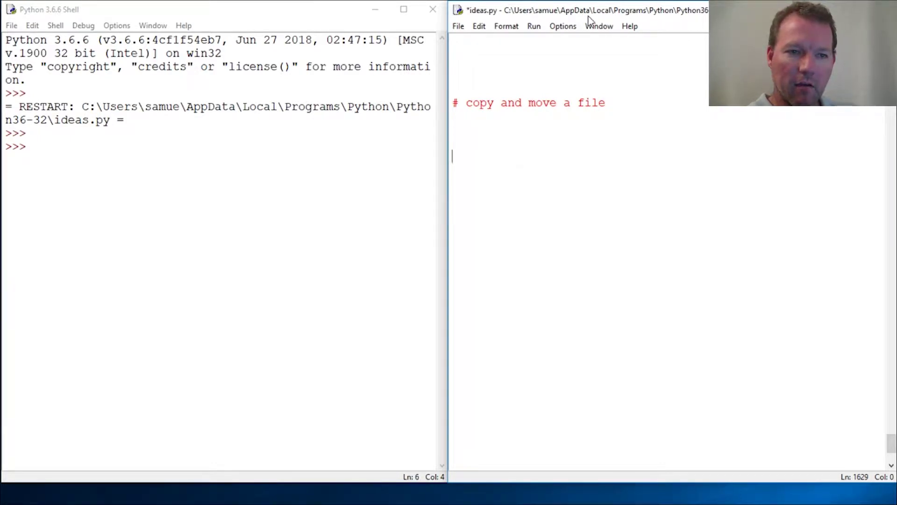
{"action": "left_click", "coordinate": [501, 175]}
{"action": "left_click", "coordinate": [482, 157]}
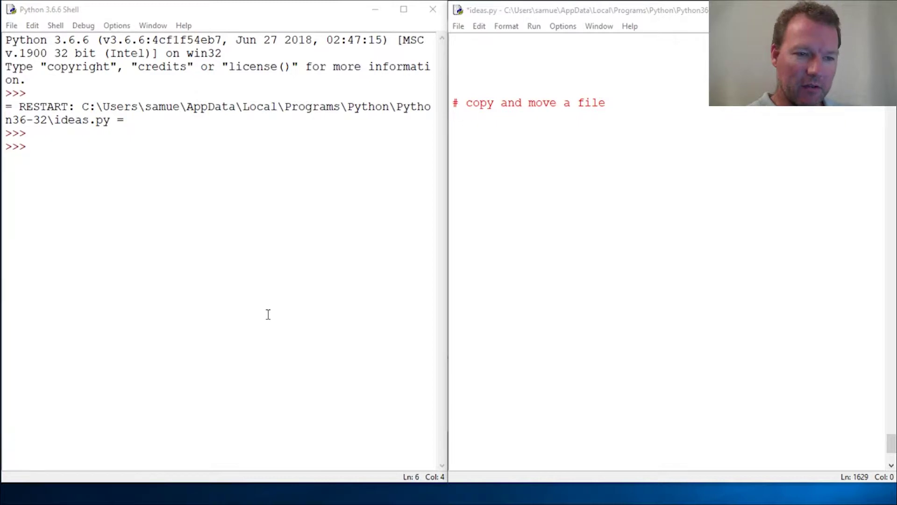
{"action": "left_click", "coordinate": [474, 145]}
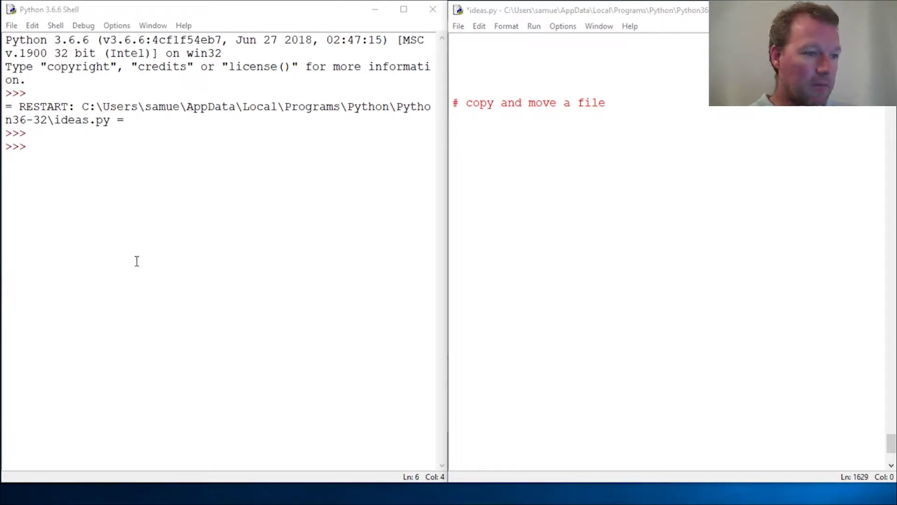
{"action": "left_click", "coordinate": [530, 165]}
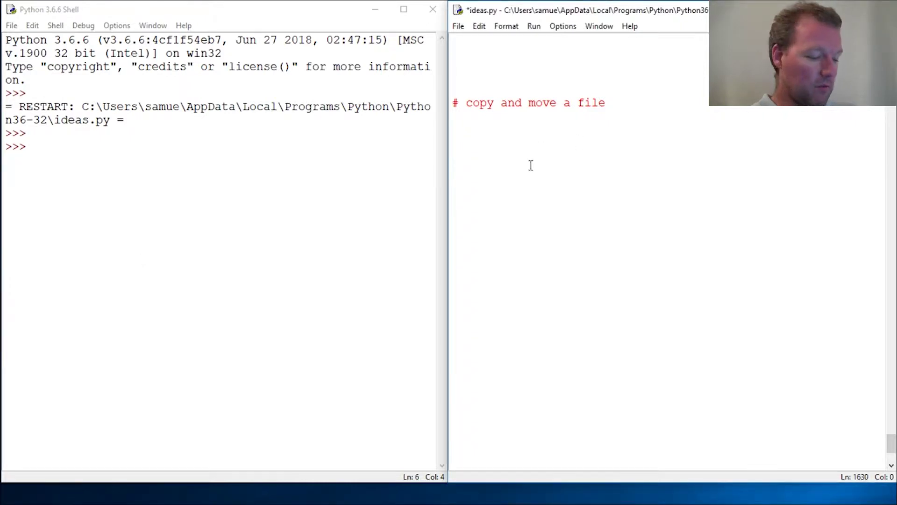
{"action": "type", "text": "with"}
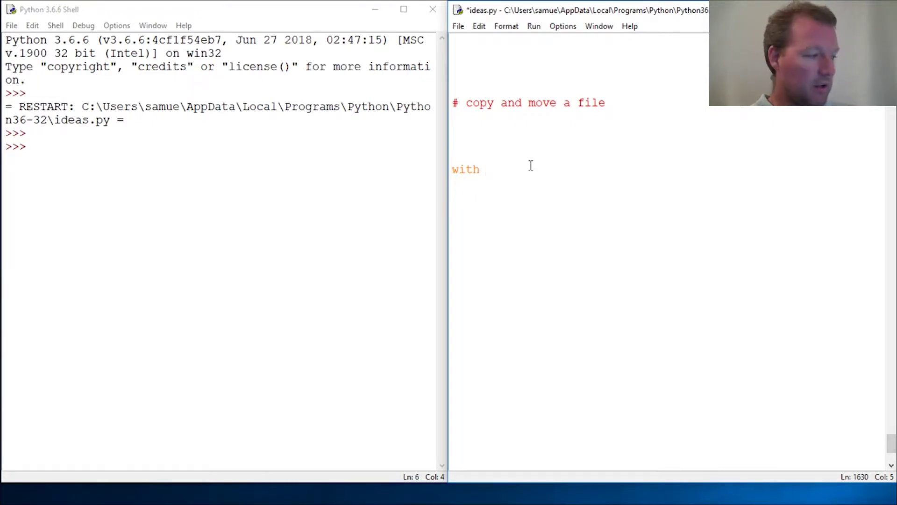
{"action": "type", "text": "open('shopping_list"}
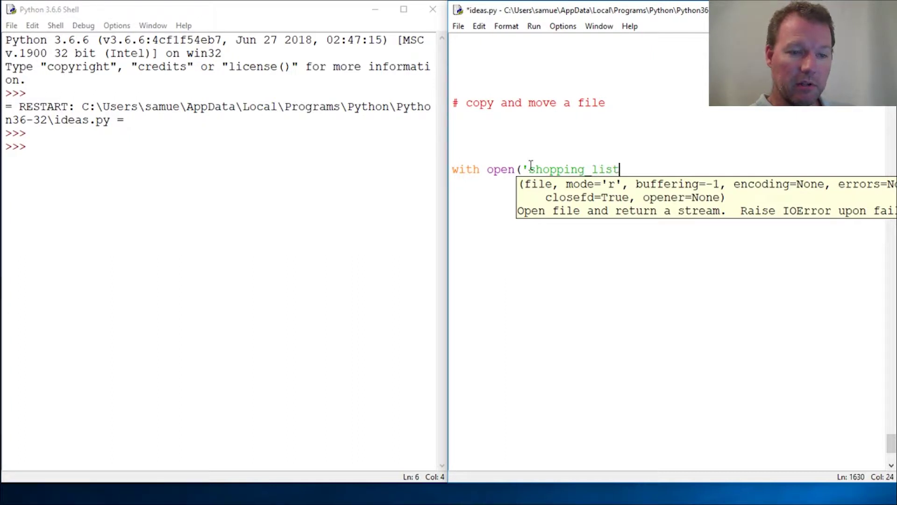
{"action": "type", "text": ".txt'"}
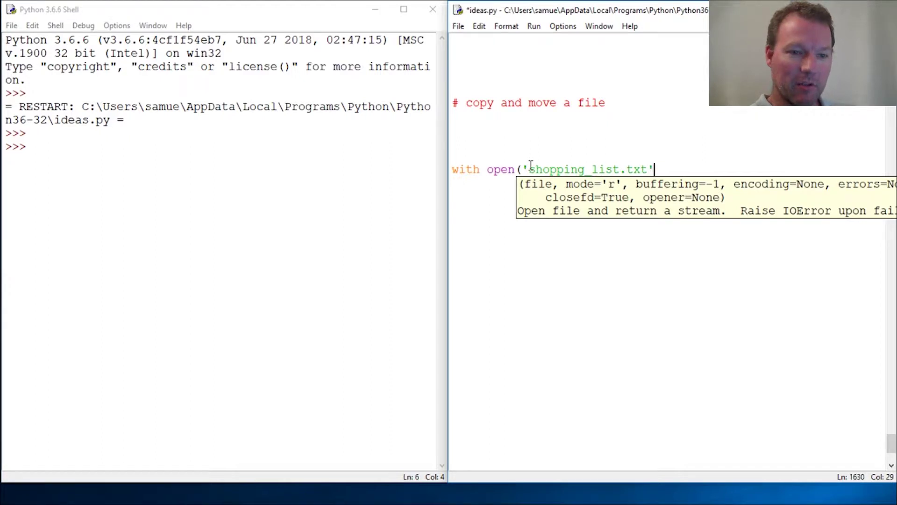
{"action": "type", "text": ",'r') as file:"}
{"action": "key", "text": "Return"}
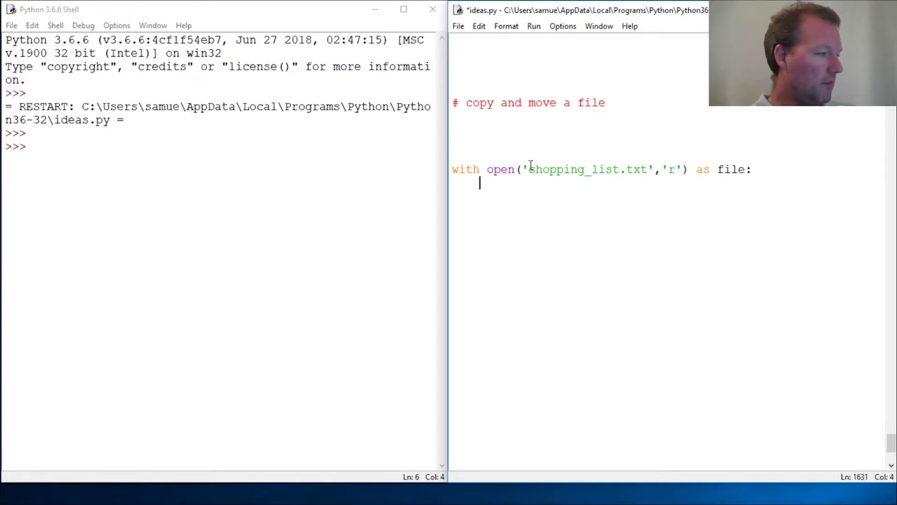
{"action": "type", "text": "text  ="}
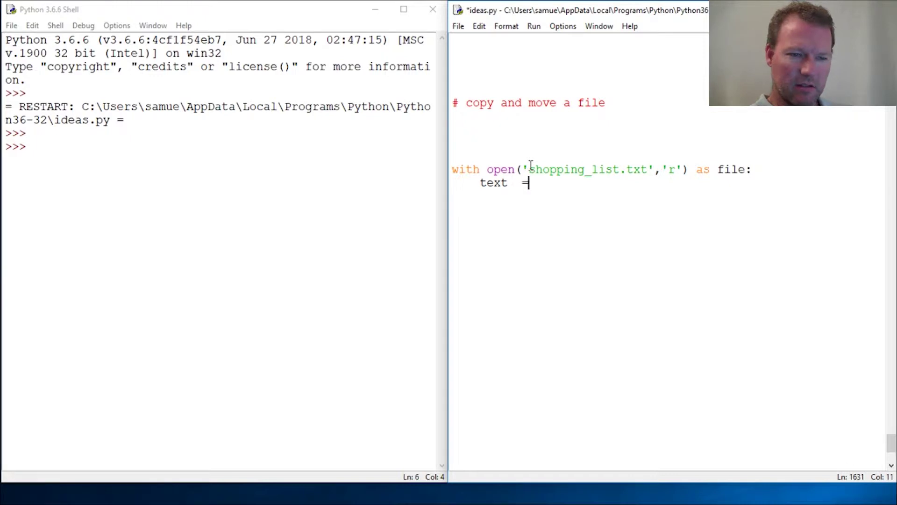
{"action": "key", "text": "BackSpace"}
{"action": "key", "text": "BackSpace"}
{"action": "type", "text": "= "}
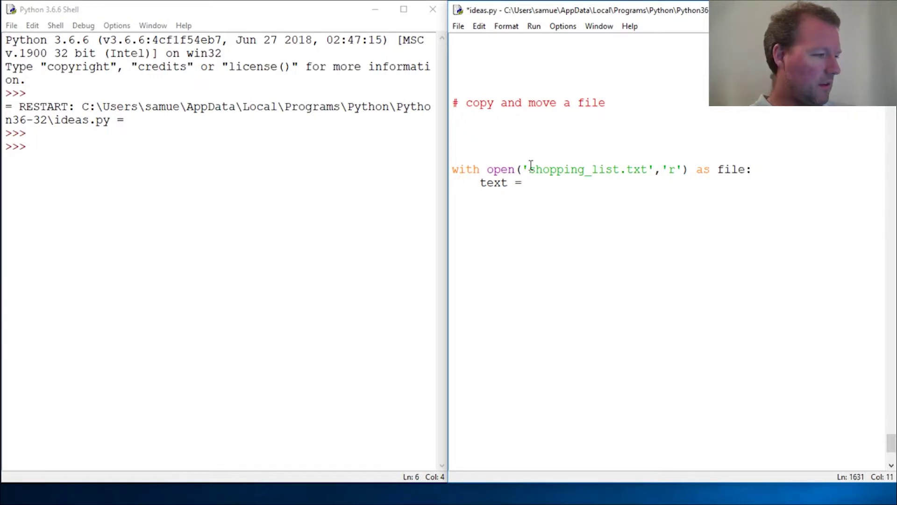
{"action": "type", "text": "file.read()"}
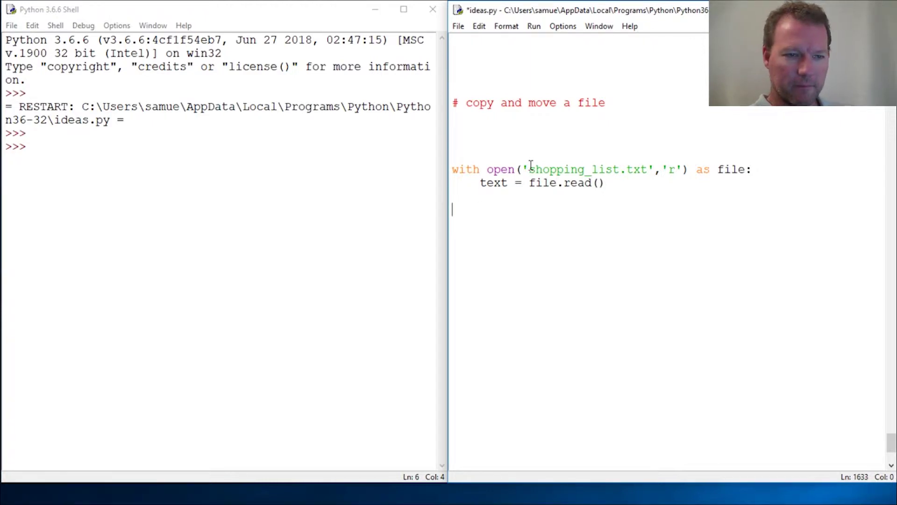
{"action": "key", "text": "Return"}
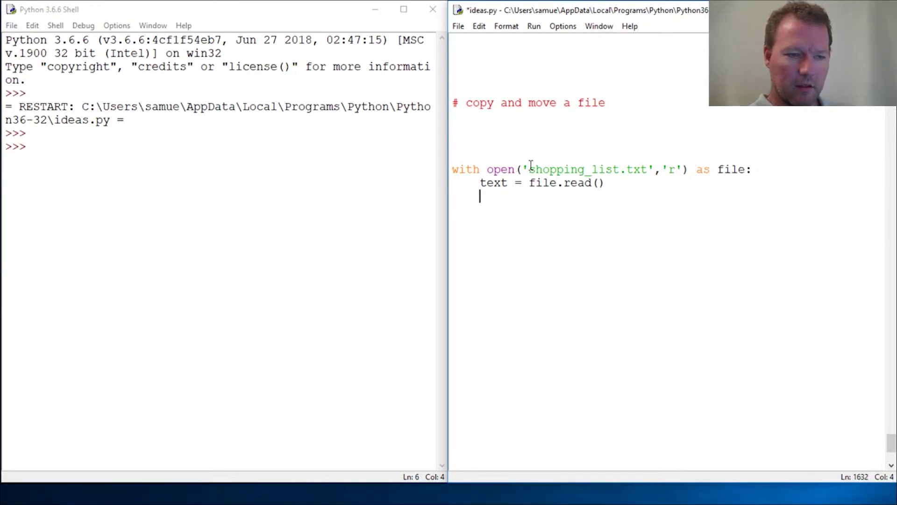
{"action": "type", "text": "wit"}
Nest an open(...,'w') block inside it that calls file.write(text)
{"action": "key", "text": "BackSpace"}
{"action": "key", "text": "BackSpace"}
{"action": "type", "text": "ith "}
{"action": "type", "text": "open("}
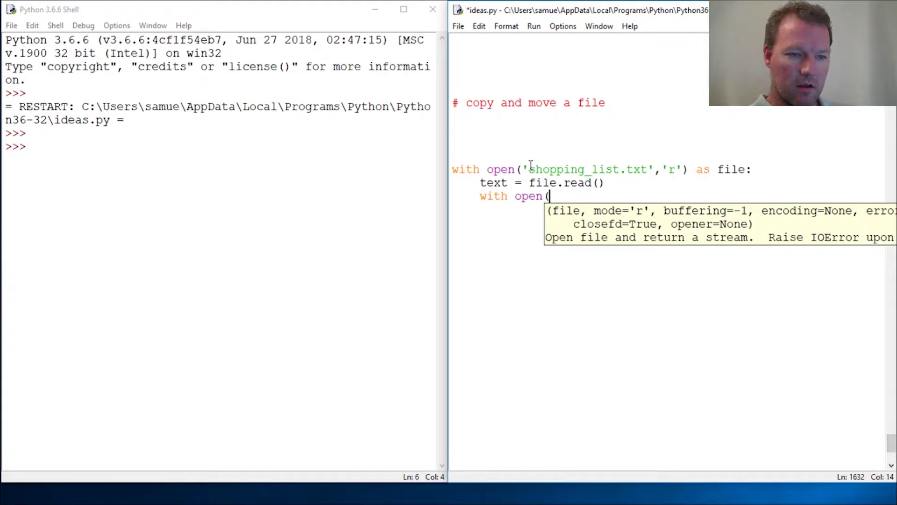
{"action": "type", "text": "'shopping_list.txt'"}
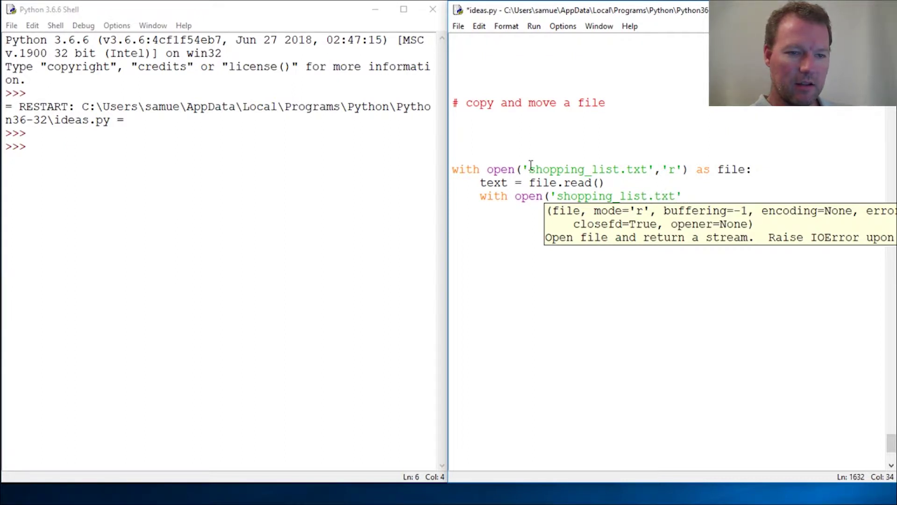
{"action": "type", "text": ",'w"}
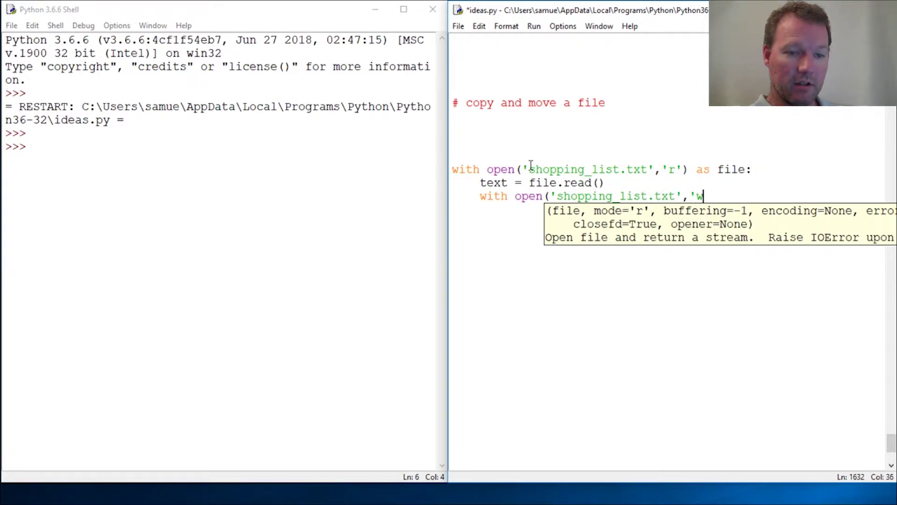
{"action": "type", "text": "') as "}
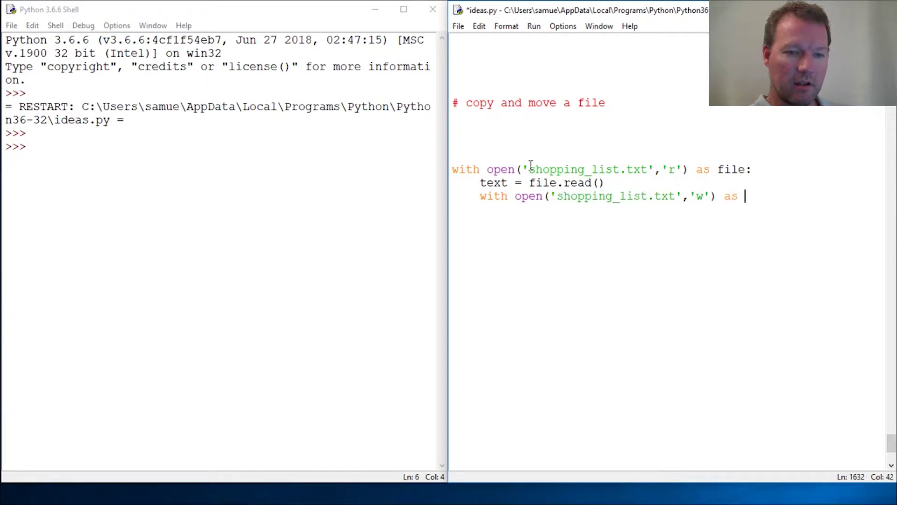
{"action": "type", "text": "file:"}
{"action": "key", "text": "Return"}
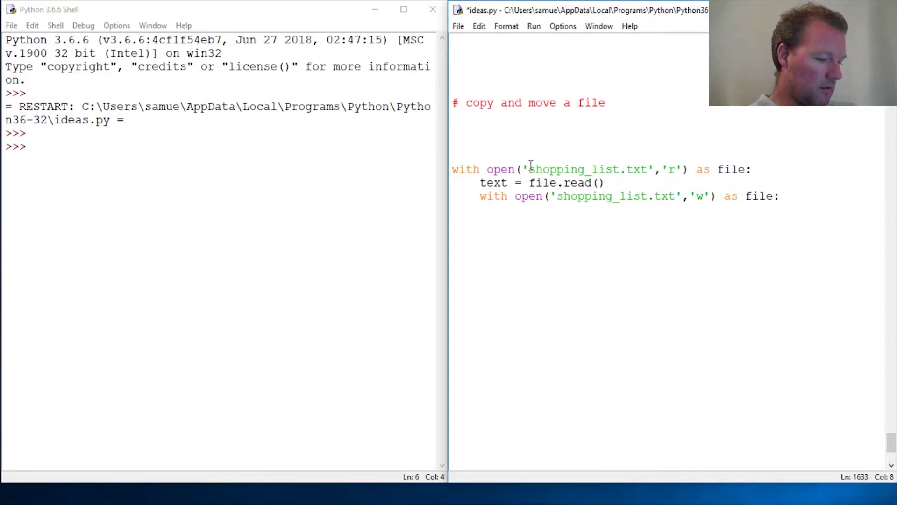
{"action": "type", "text": "file.writ"}
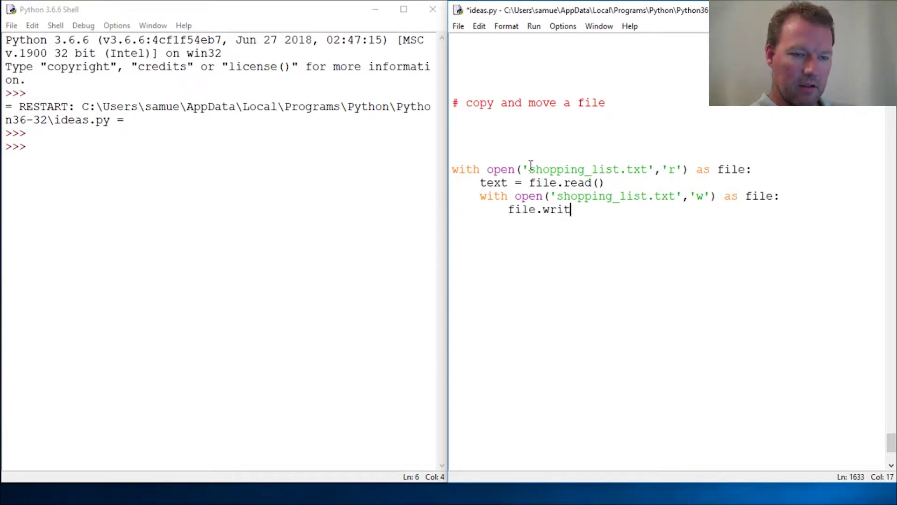
{"action": "type", "text": "."}
{"action": "key", "text": "BackSpace"}
{"action": "type", "text": "e(text)"}
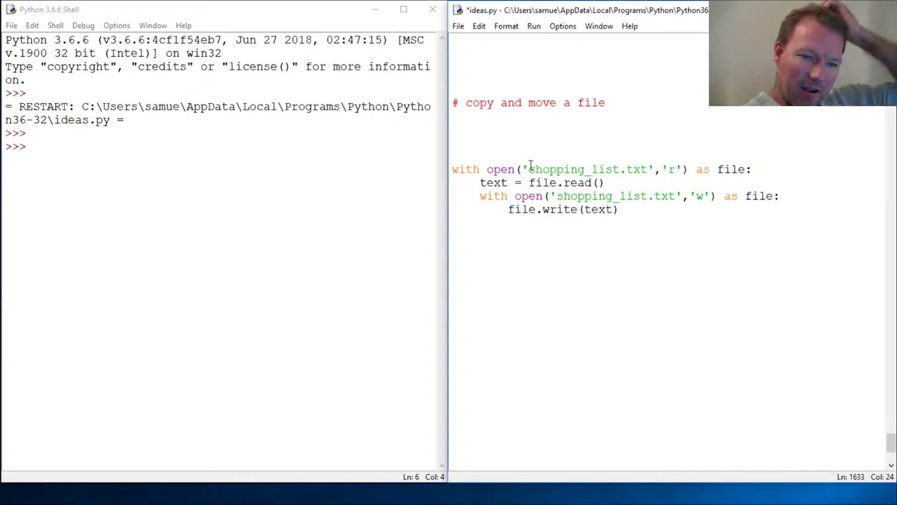
{"action": "key", "text": "Return"}
{"action": "key", "text": "Return"}
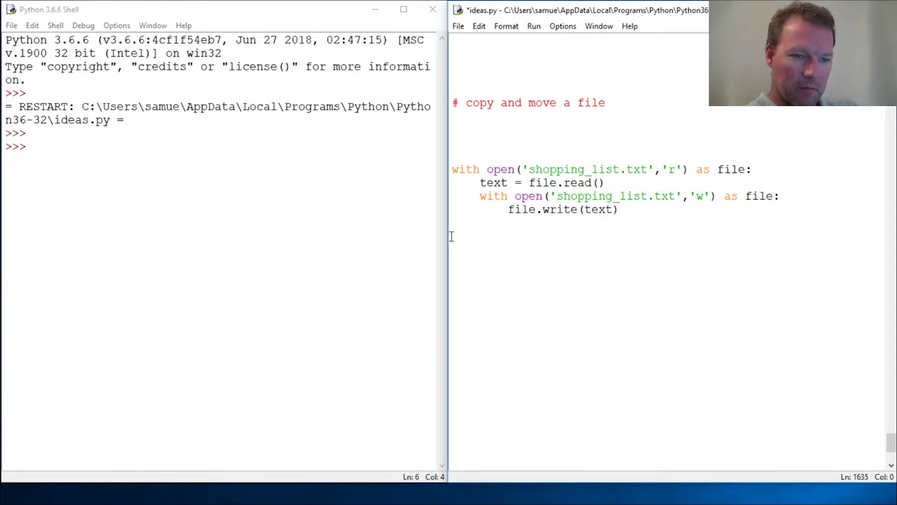
Fix the write path so it reads c:\users\samue\shopping_list.txt
{"action": "left_click_drag", "start_coordinate": [446, 239], "coordinate": [318, 239]}
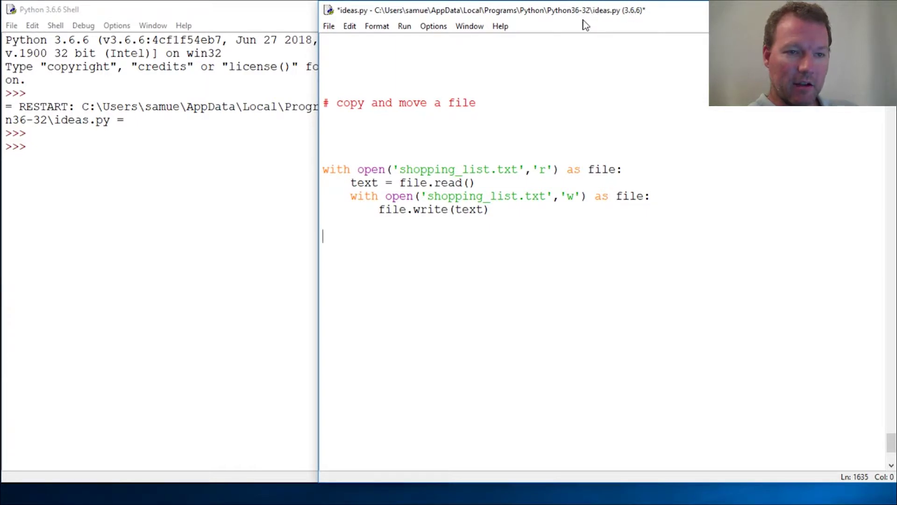
{"action": "left_click", "coordinate": [429, 197]}
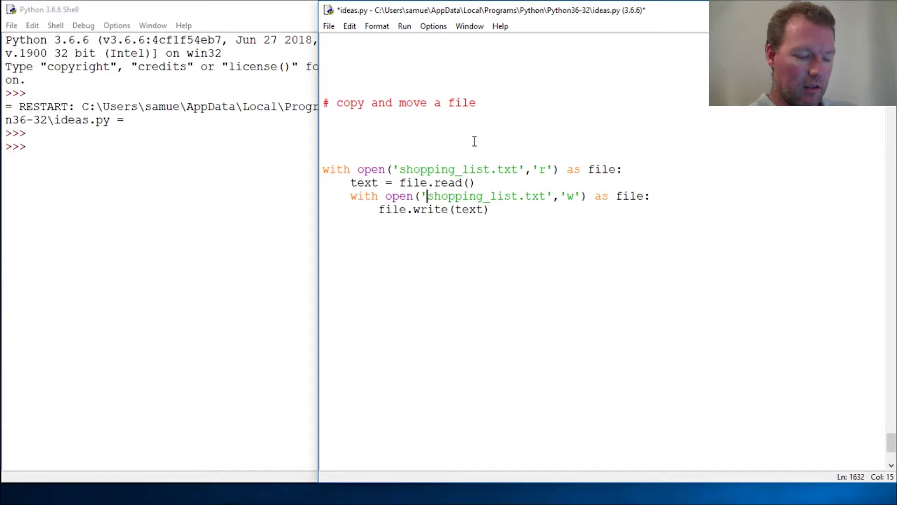
{"action": "type", "text": "c"}
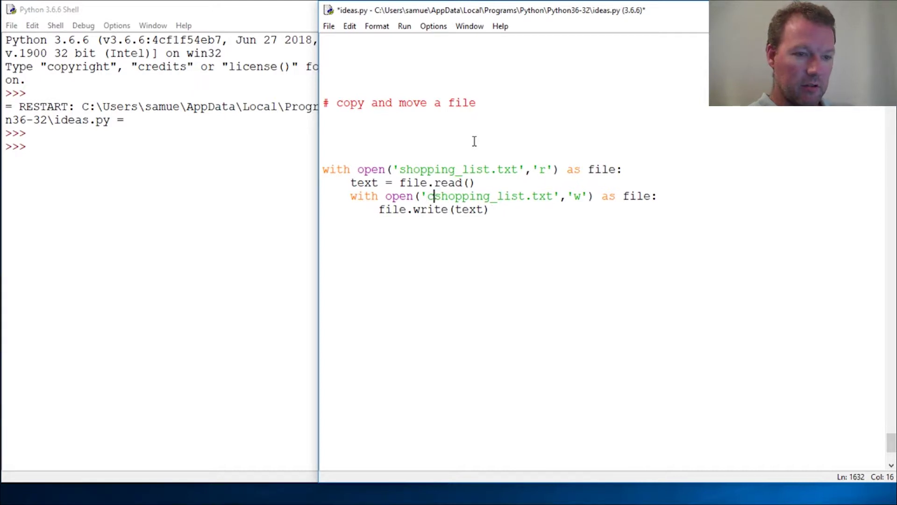
{"action": "type", "text": ":\\"}
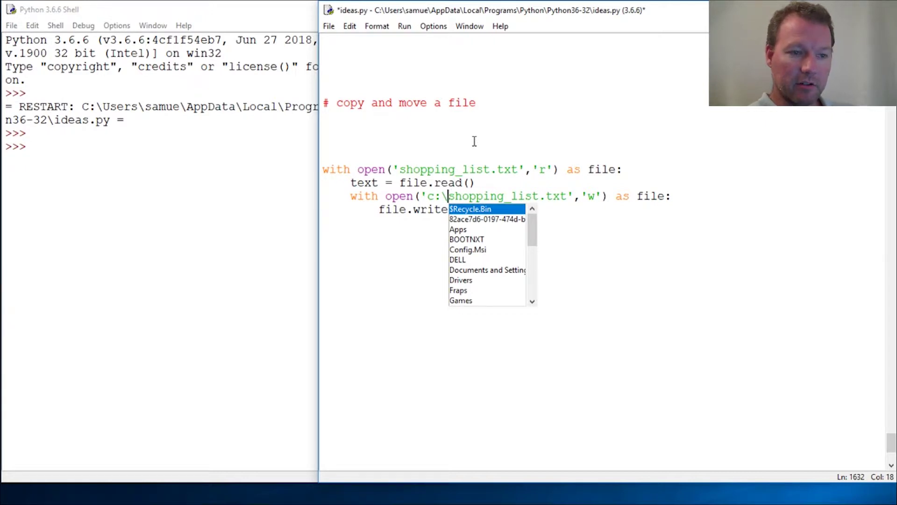
{"action": "type", "text": "\\"}
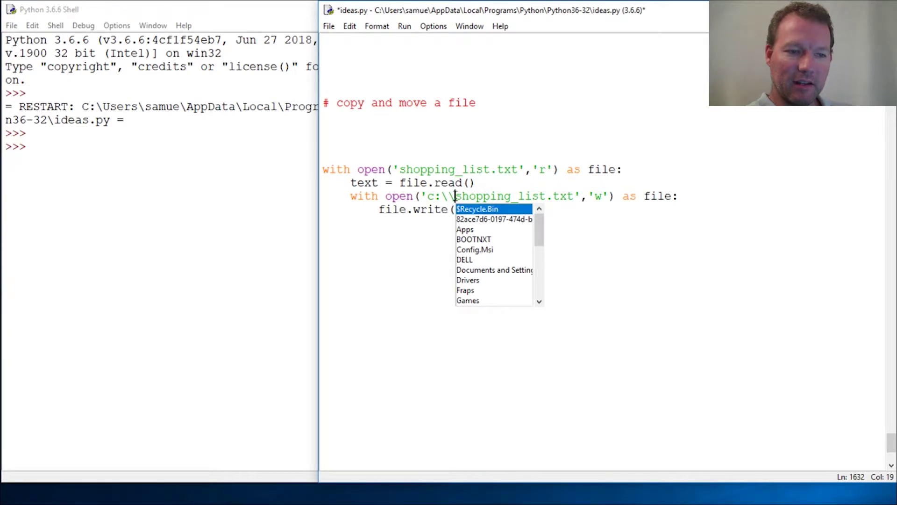
{"action": "key", "text": "BackSpace"}
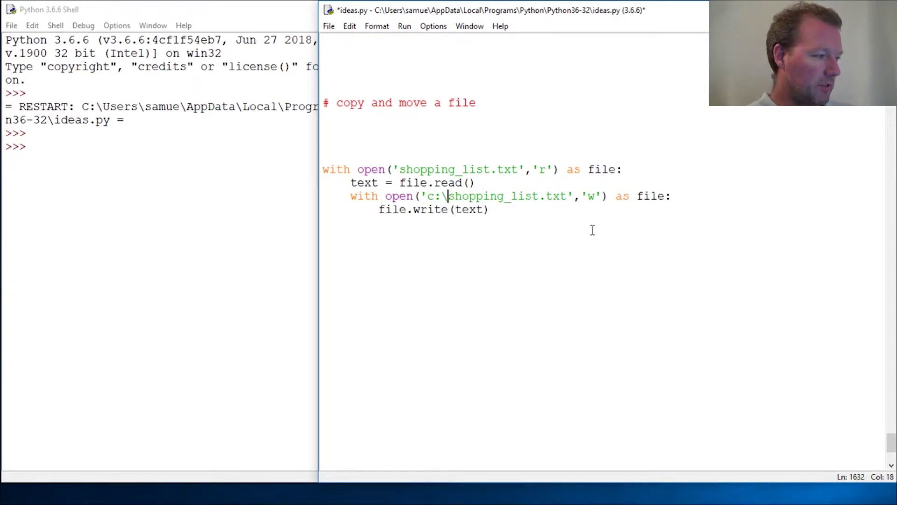
{"action": "type", "text": "users"}
{"action": "type", "text": "\\"}
{"action": "type", "text": "samue"}
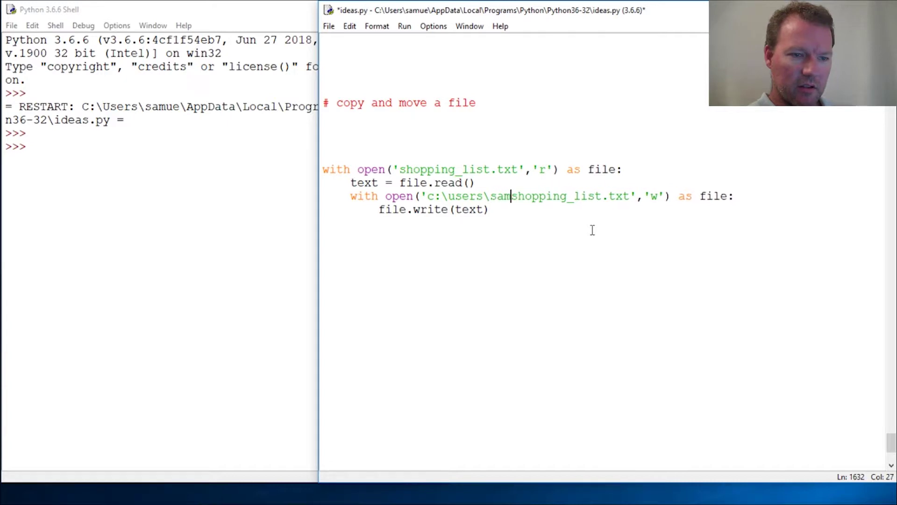
{"action": "type", "text": "\\"}
{"action": "left_click", "coordinate": [396, 264]}
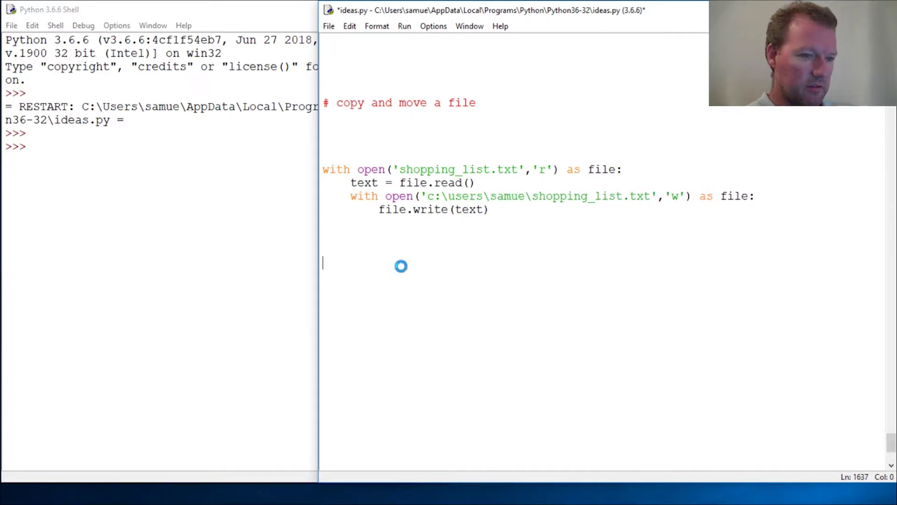
Save and run ideas.py, then dismiss the unicode-escape SyntaxError
{"action": "key", "text": "F5"}
{"action": "key", "text": "Return"}
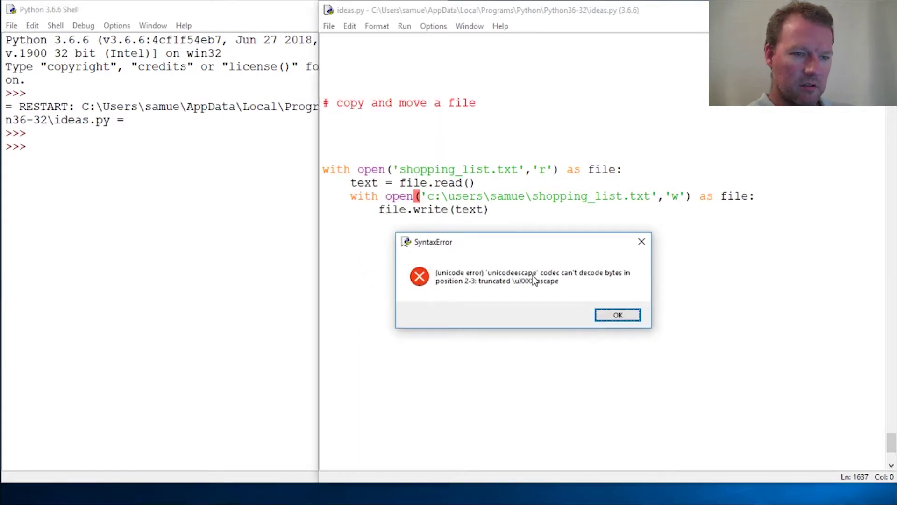
{"action": "left_click", "coordinate": [617, 315]}
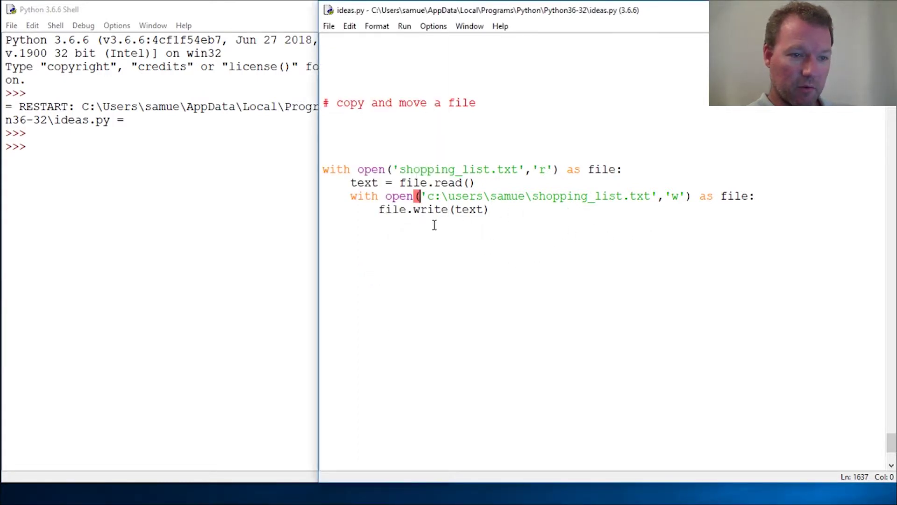
Double every backslash in the destination path, then save and rerun the script
{"action": "left_click", "coordinate": [445, 196]}
{"action": "type", "text": "\\"}
{"action": "key", "text": "Right"}
{"action": "key", "text": "Right"}
{"action": "key", "text": "Right"}
{"action": "key", "text": "Right"}
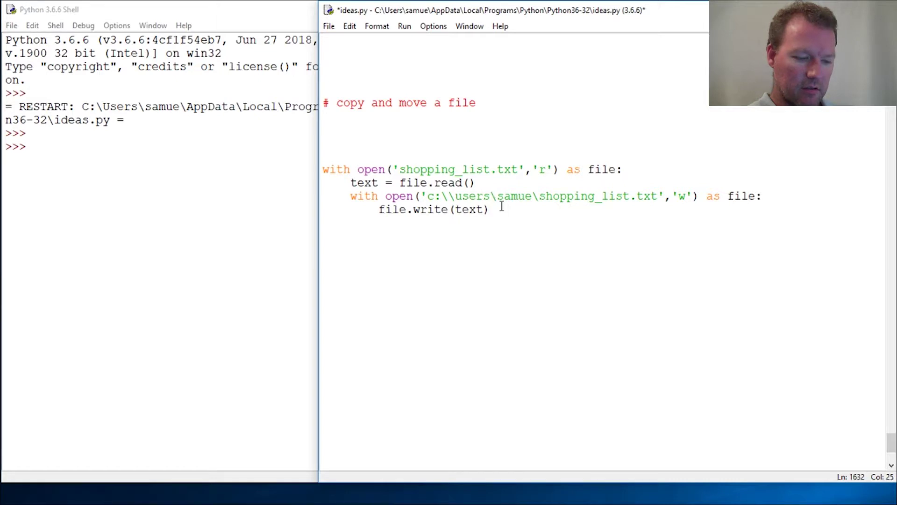
{"action": "type", "text": "\\"}
{"action": "key", "text": "Right"}
{"action": "key", "text": "Right"}
{"action": "key", "text": "Right"}
{"action": "type", "text": "\\"}
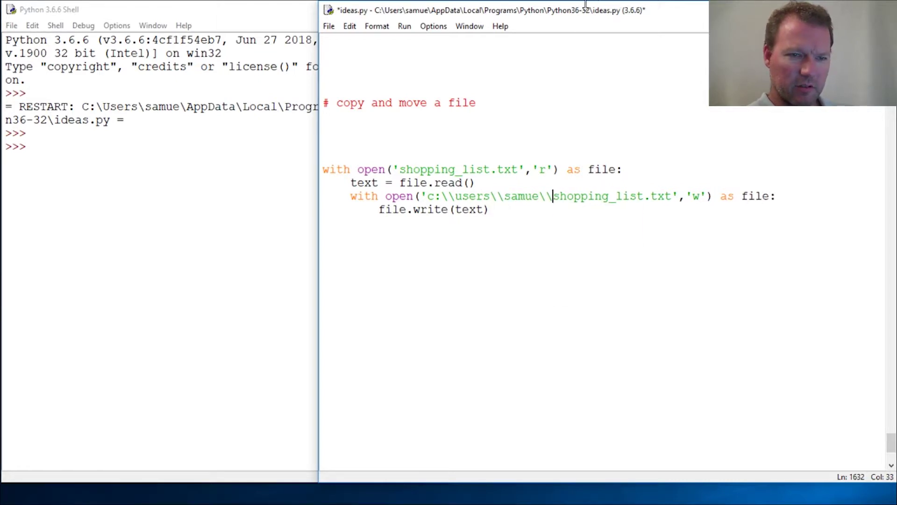
{"action": "left_click", "coordinate": [516, 249]}
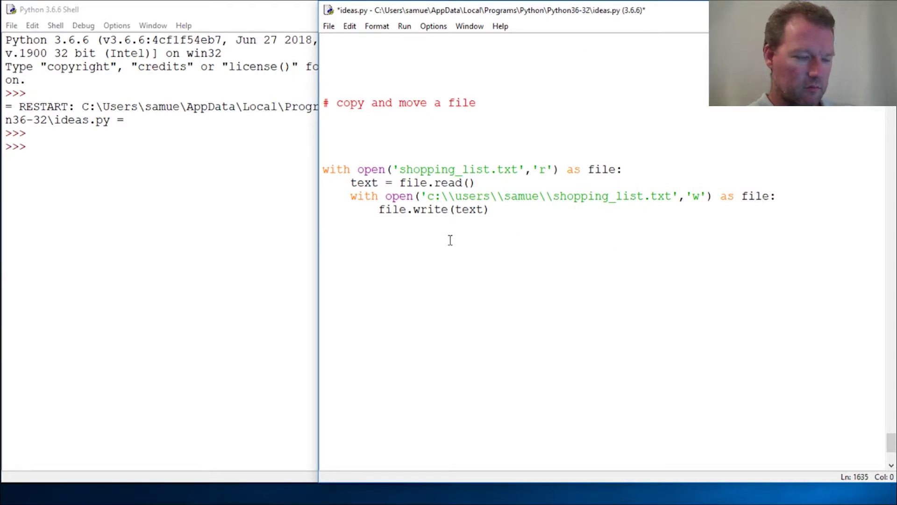
{"action": "key", "text": "F5"}
{"action": "key", "text": "Return"}
{"action": "key", "text": "F5"}
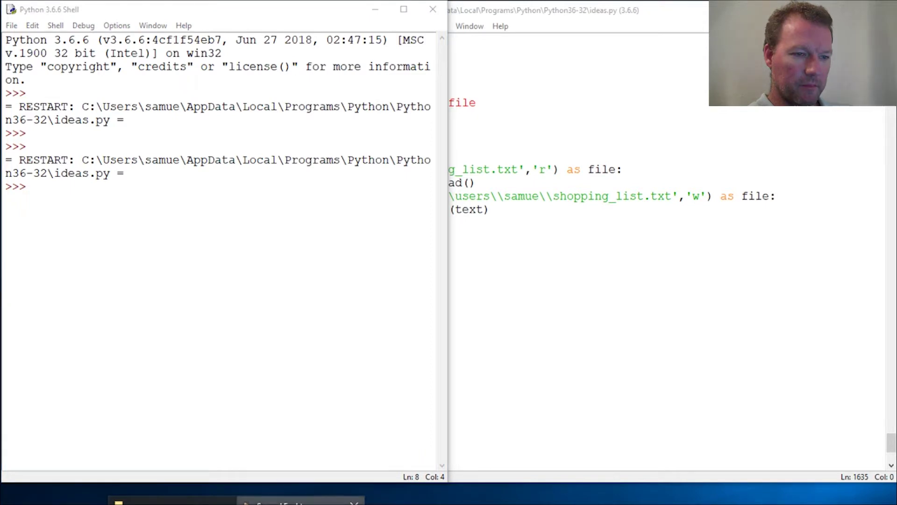
View the copied shopping_list from the home folder in Notepad, then close it
{"action": "left_click", "coordinate": [301, 499]}
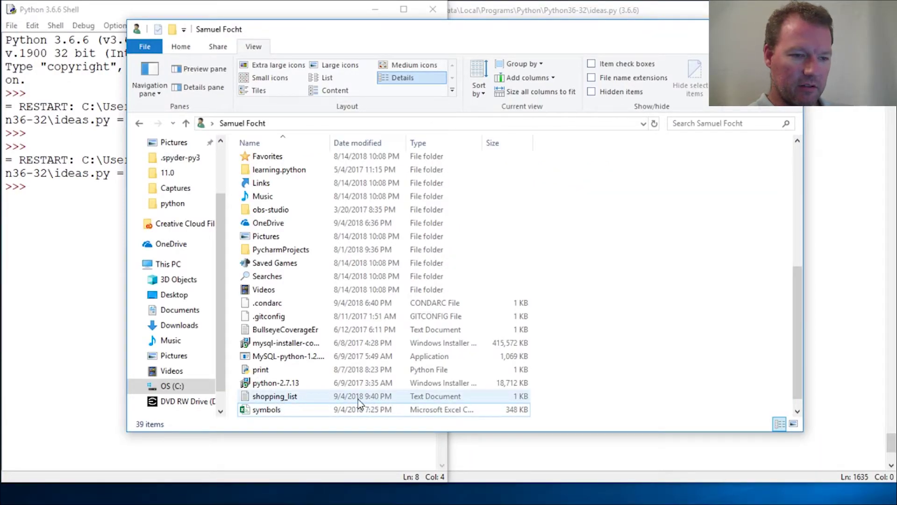
{"action": "double_click", "coordinate": [314, 398]}
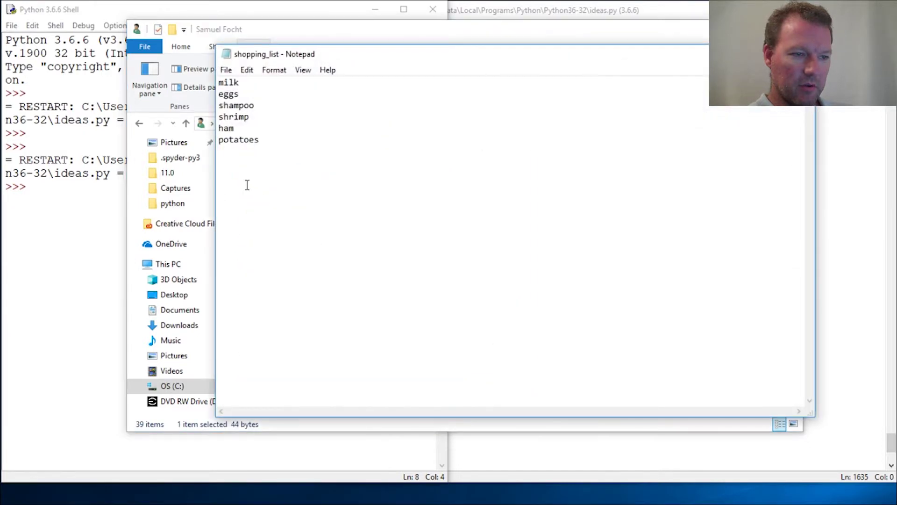
{"action": "key", "text": "alt+F4"}
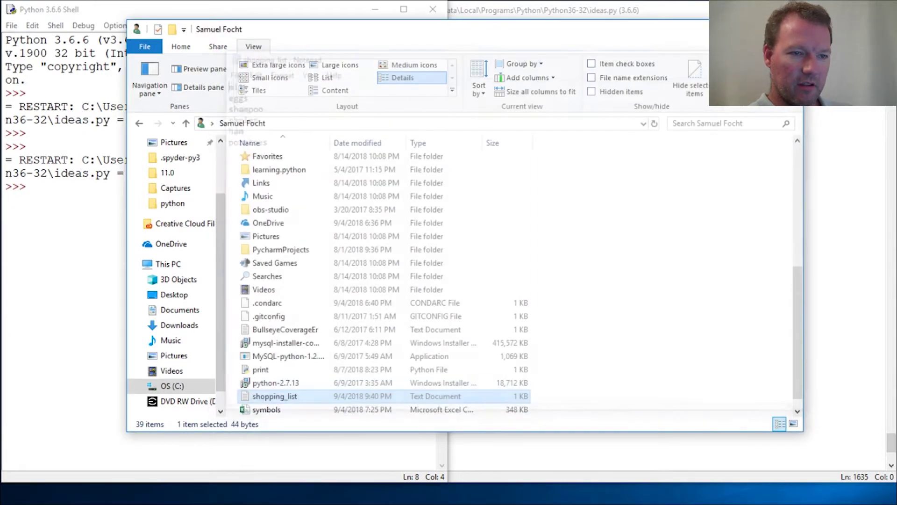
Return to the ideas.py editor with the caret above the with block
{"action": "left_click", "coordinate": [491, 13]}
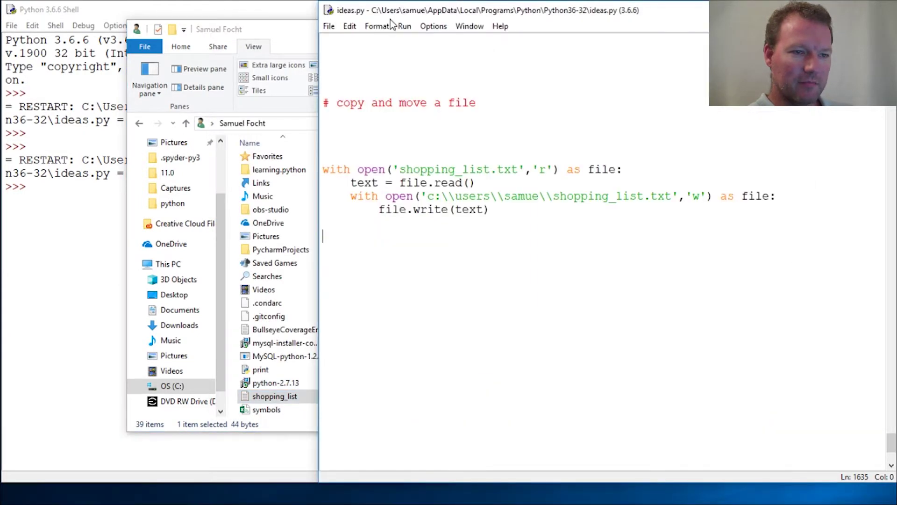
{"action": "left_click", "coordinate": [269, 13]}
{"action": "left_click", "coordinate": [519, 254]}
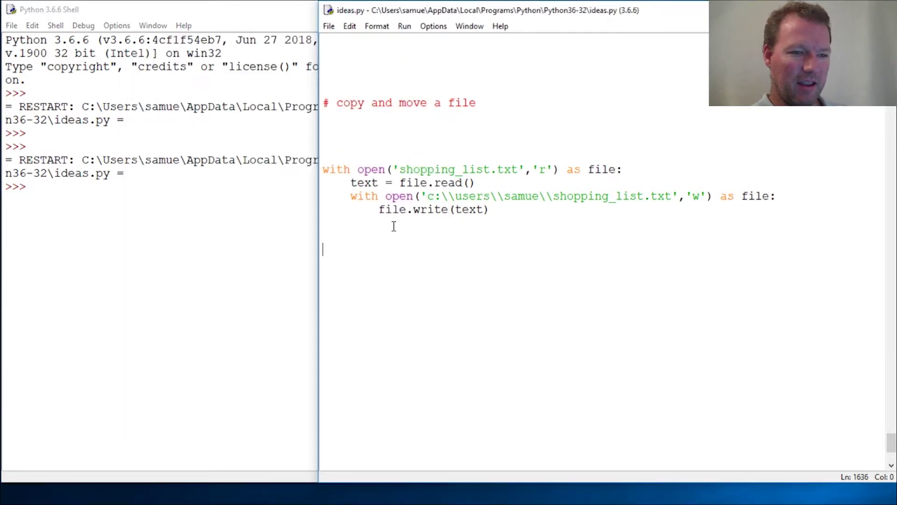
{"action": "left_click", "coordinate": [370, 149]}
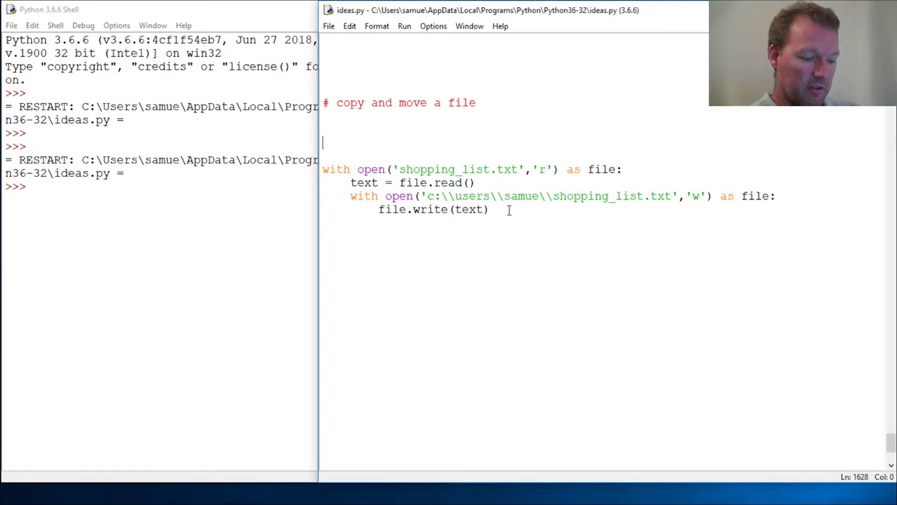
{"action": "type", "text": "n_"}
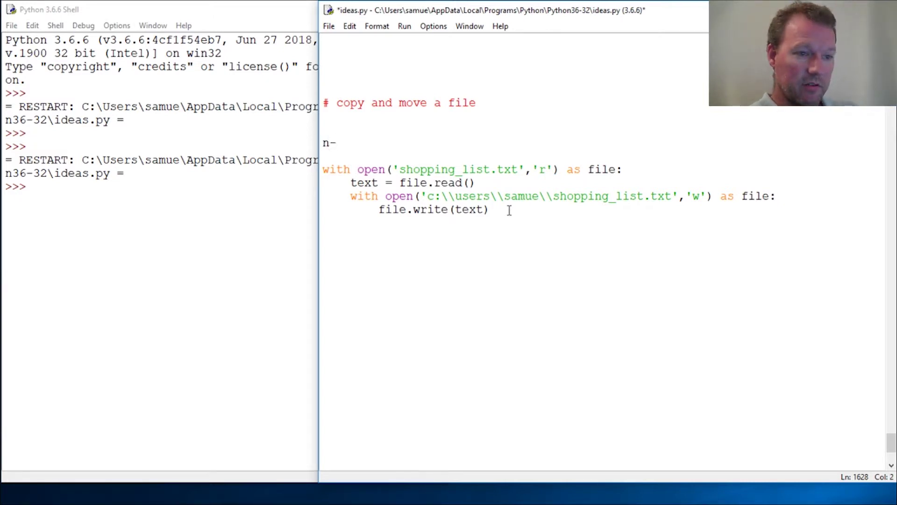
{"action": "type", "text": "file = "}
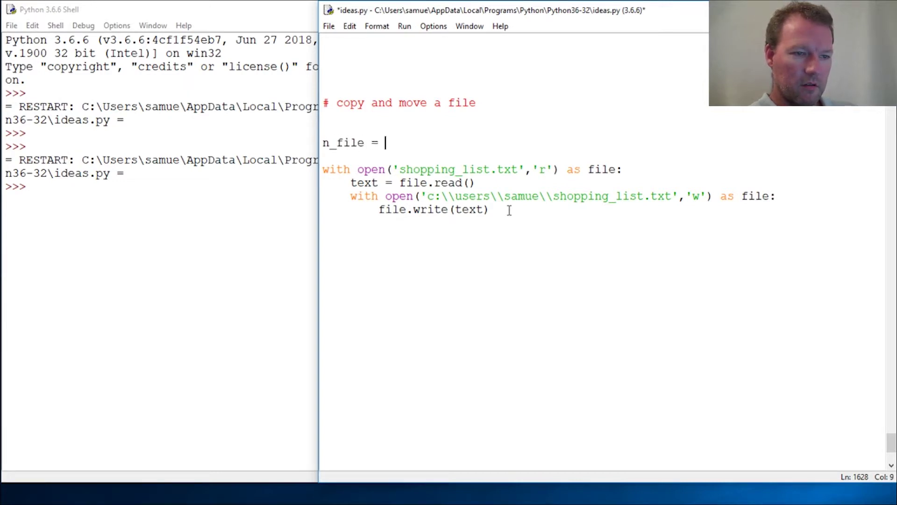
{"action": "type", "text": "input("}
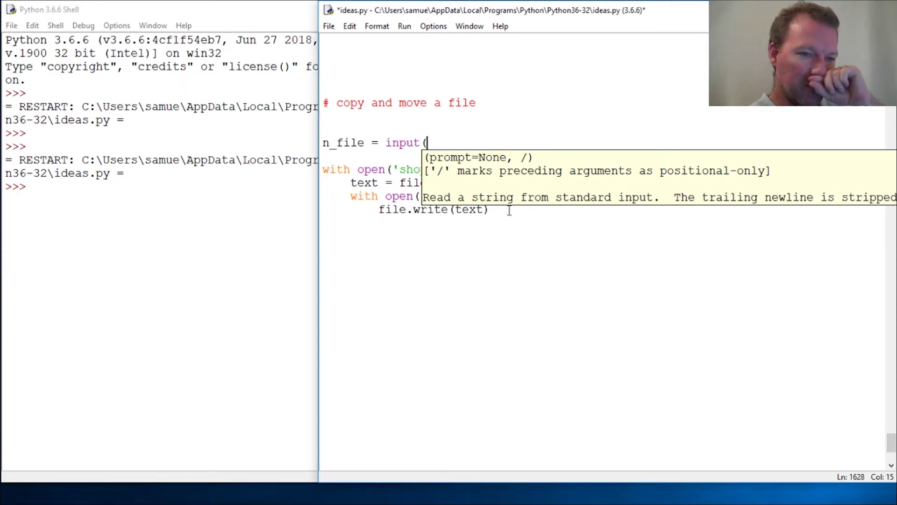
{"action": "type", "text": "\"enter f"}
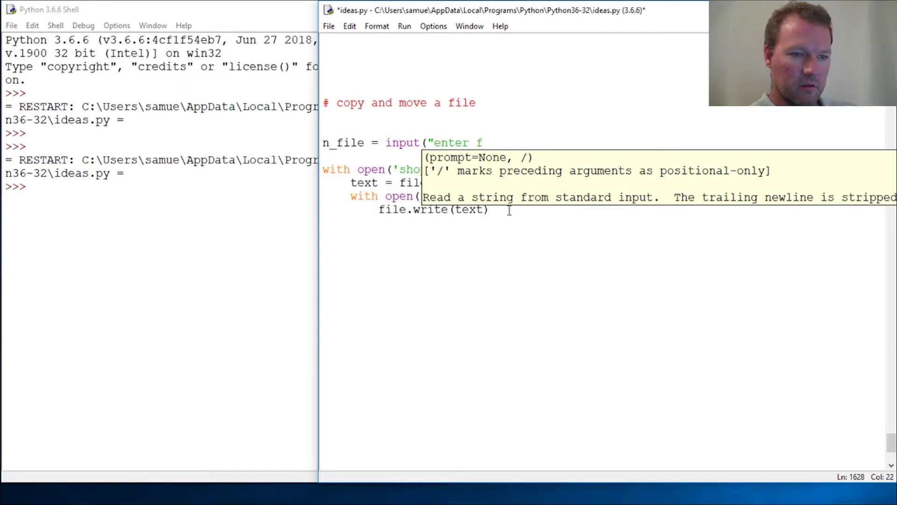
{"action": "type", "text": "ile name: "}
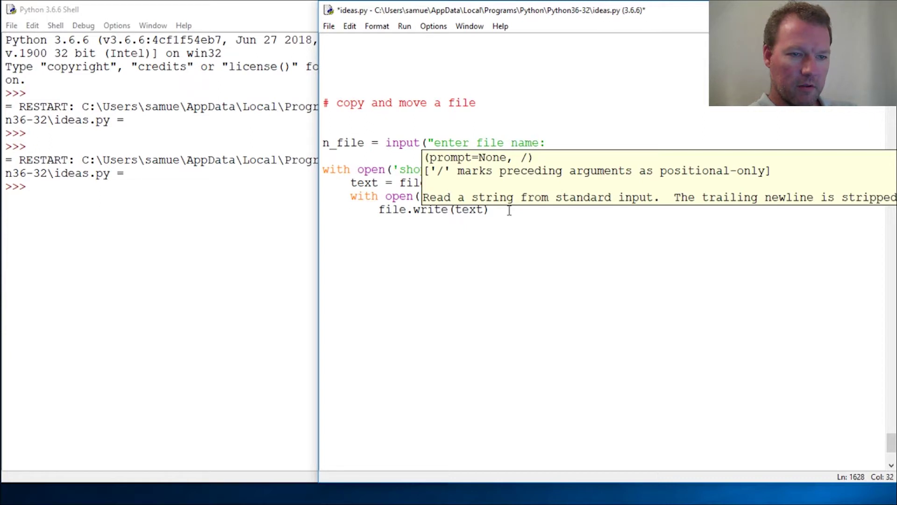
{"action": "type", "text": "\""}
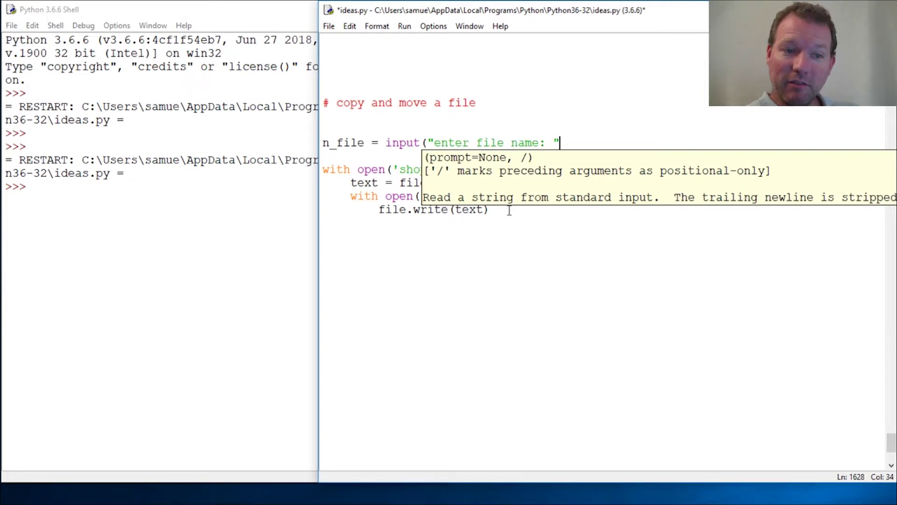
{"action": "type", "text": ")"}
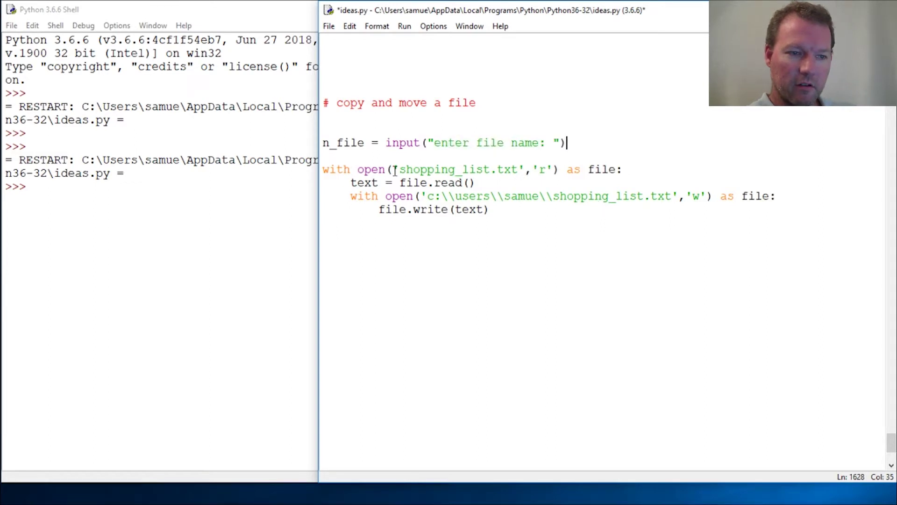
Add n_file = input("enter file name: ") and use n_file in the reading open()
{"action": "left_click_drag", "start_coordinate": [393, 169], "coordinate": [525, 168]}
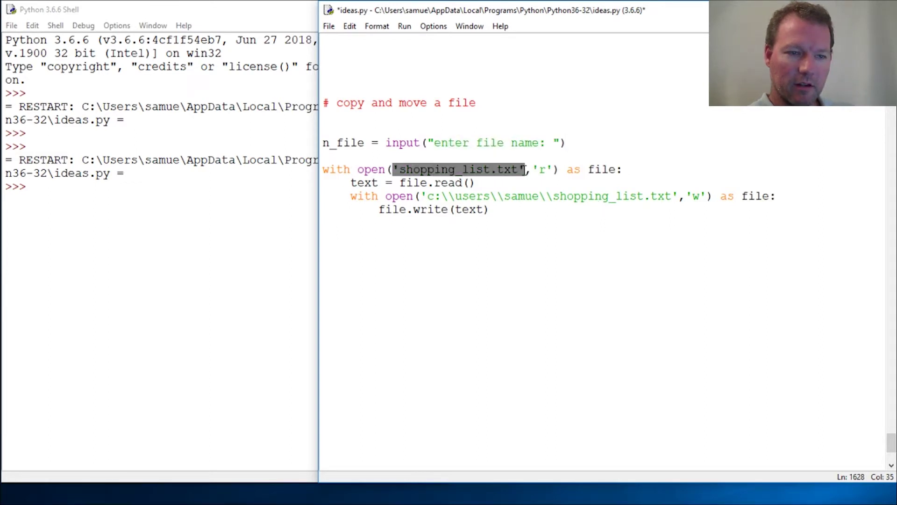
{"action": "type", "text": "n_file"}
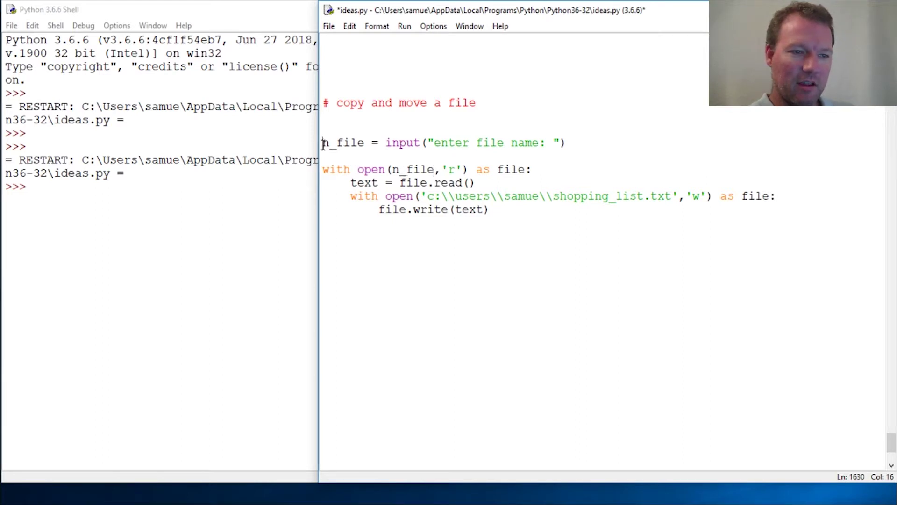
{"action": "left_click_drag", "start_coordinate": [322, 142], "coordinate": [364, 142]}
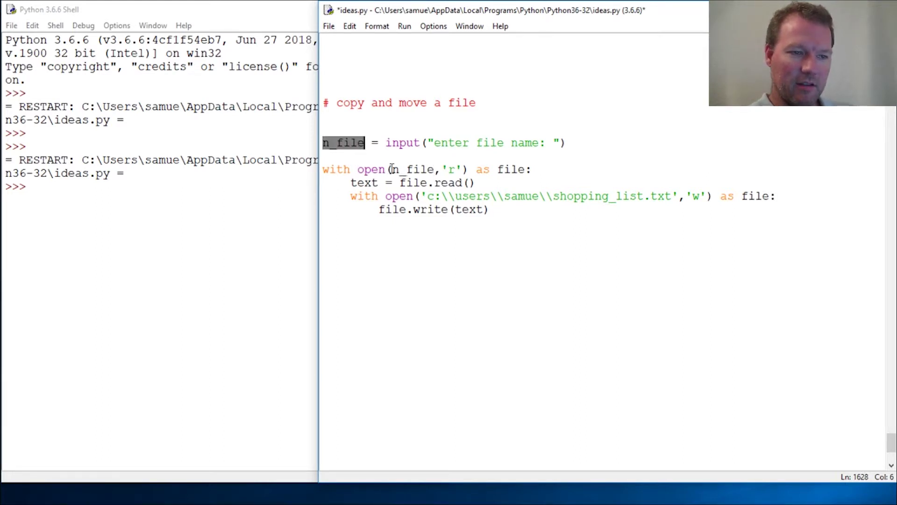
{"action": "left_click_drag", "start_coordinate": [393, 169], "coordinate": [435, 168]}
{"action": "left_click", "coordinate": [600, 148]}
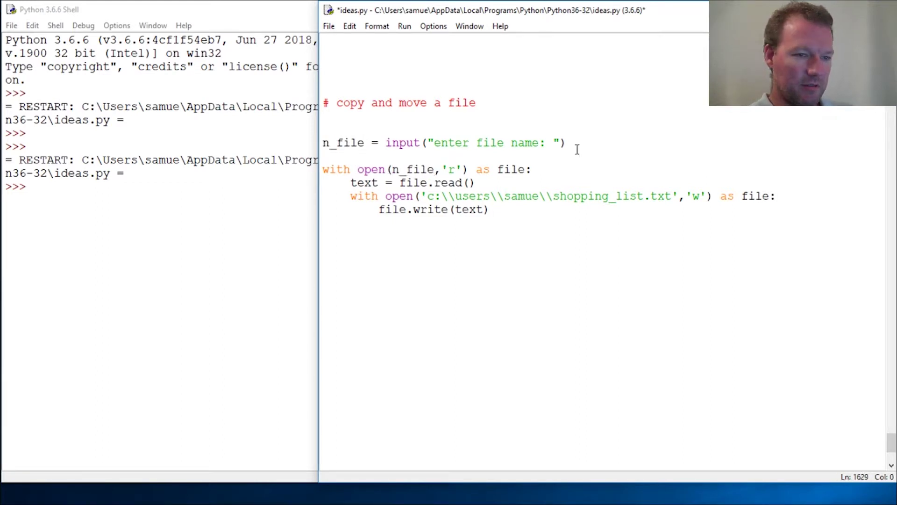
{"action": "key", "text": "Return"}
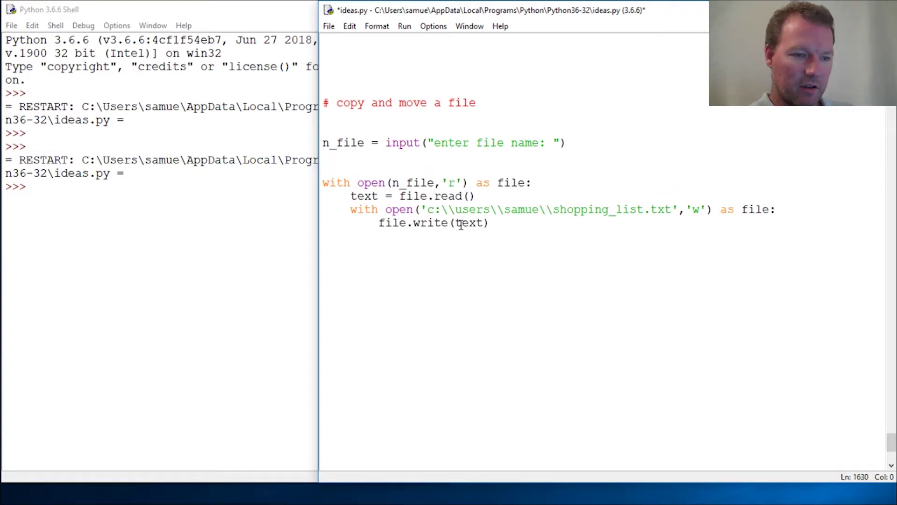
{"action": "type", "text": "pat"}
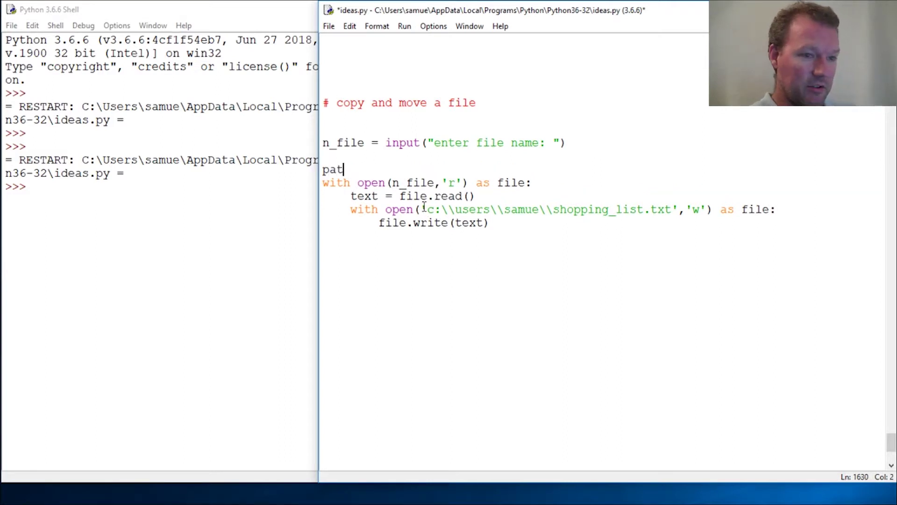
{"action": "type", "text": "h ="}
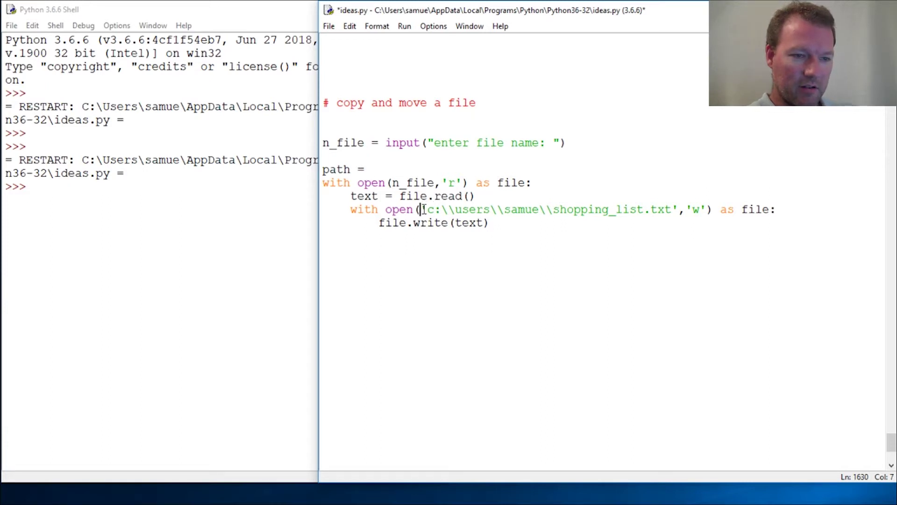
Paste the destination path after path =, then delete the pasted literal
{"action": "mouse_move", "coordinate": [420, 209]}
{"action": "left_mouse_down"}
{"action": "mouse_move", "coordinate": [569, 211]}
{"action": "mouse_move", "coordinate": [549, 218]}
{"action": "left_mouse_up"}
{"action": "key", "text": "ctrl+c"}
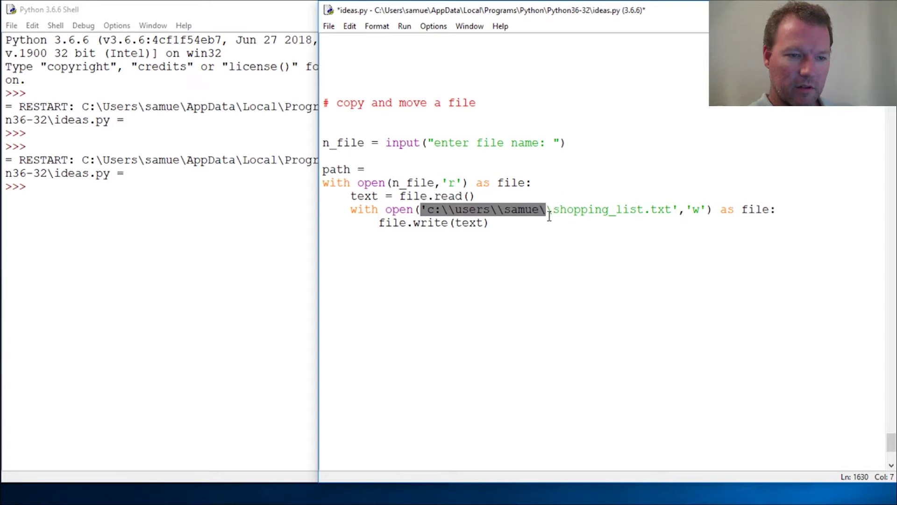
{"action": "left_click", "coordinate": [418, 170]}
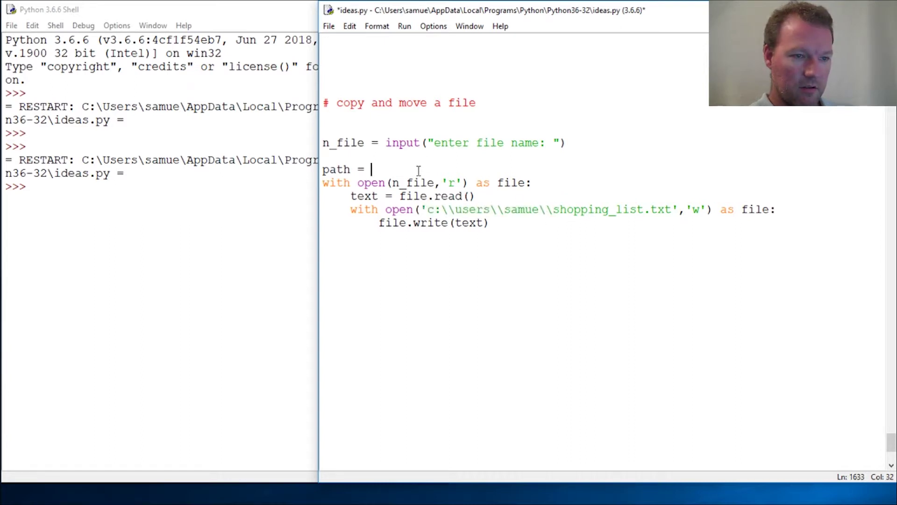
{"action": "key", "text": "ctrl+v"}
{"action": "type", "text": "'"}
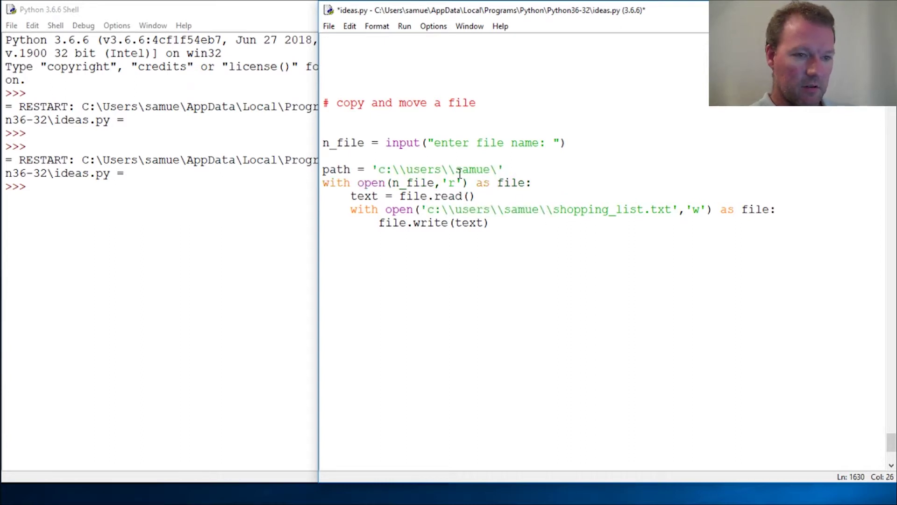
{"action": "left_click", "coordinate": [456, 169]}
{"action": "key", "text": "BackSpace"}
{"action": "key", "text": "Left"}
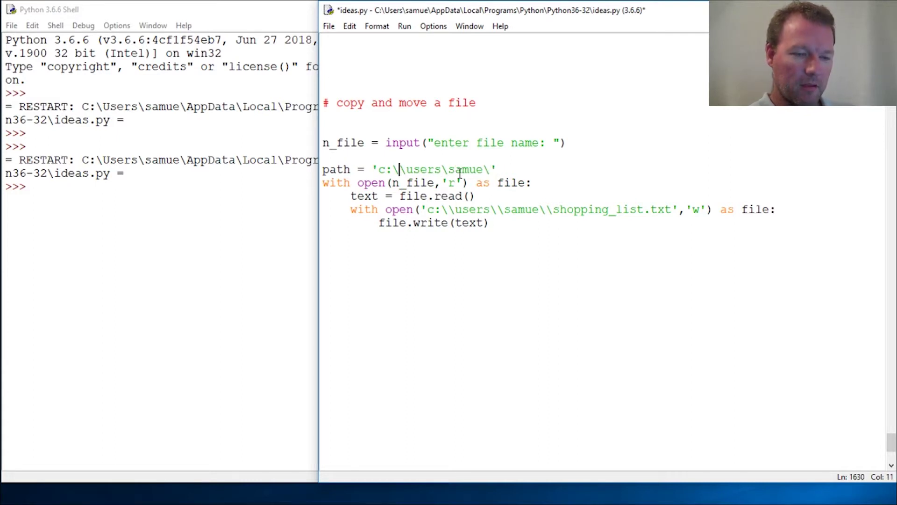
{"action": "left_click_drag", "start_coordinate": [511, 169], "coordinate": [375, 169]}
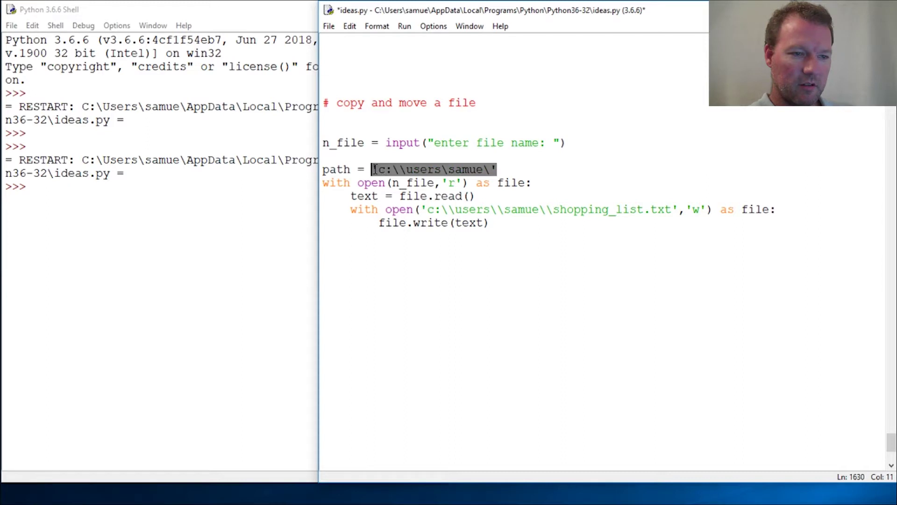
{"action": "key", "text": "Delete"}
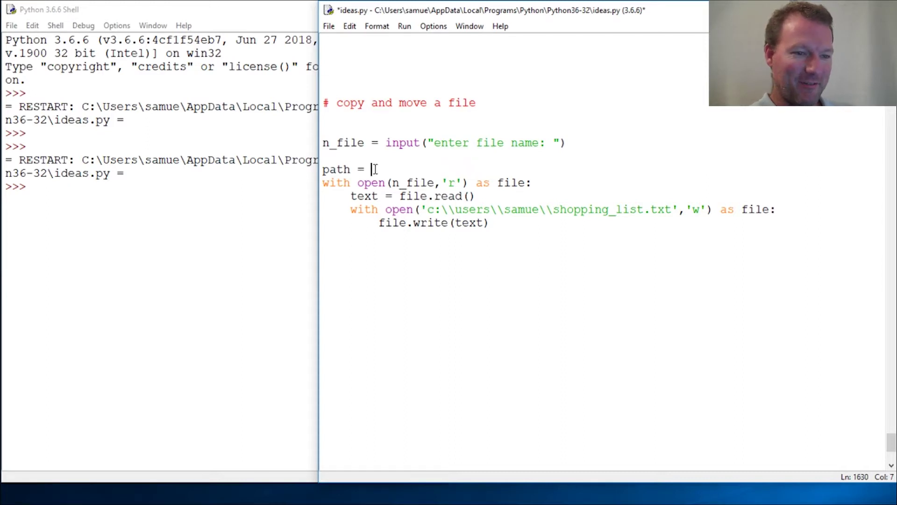
{"action": "type", "text": "input(\""}
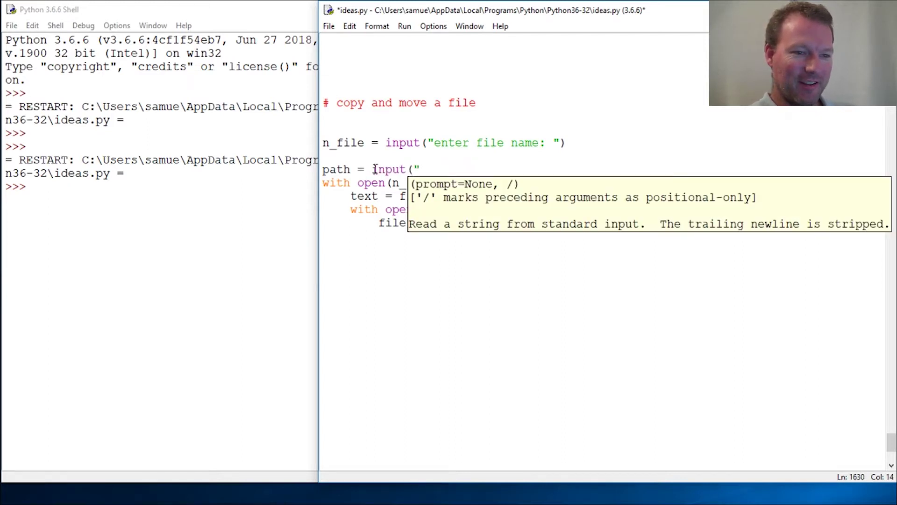
{"action": "type", "text": "enter "}
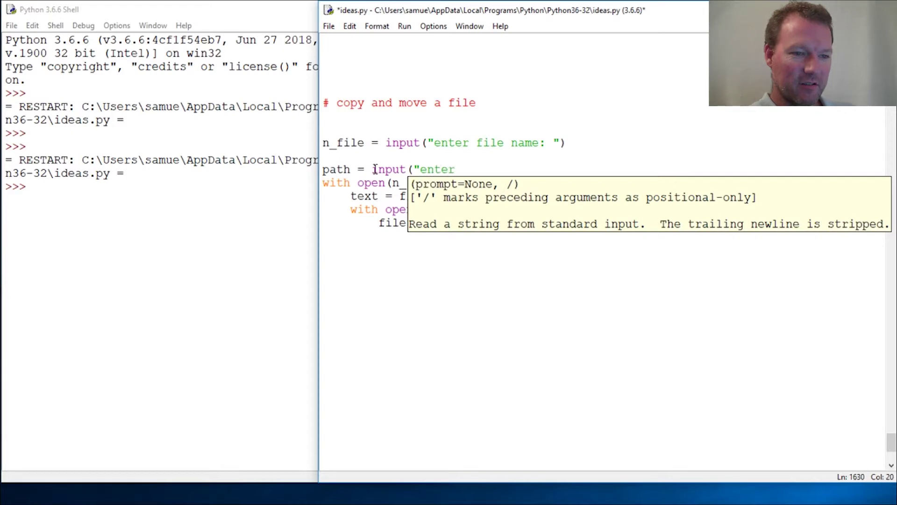
{"action": "type", "text": "di"}
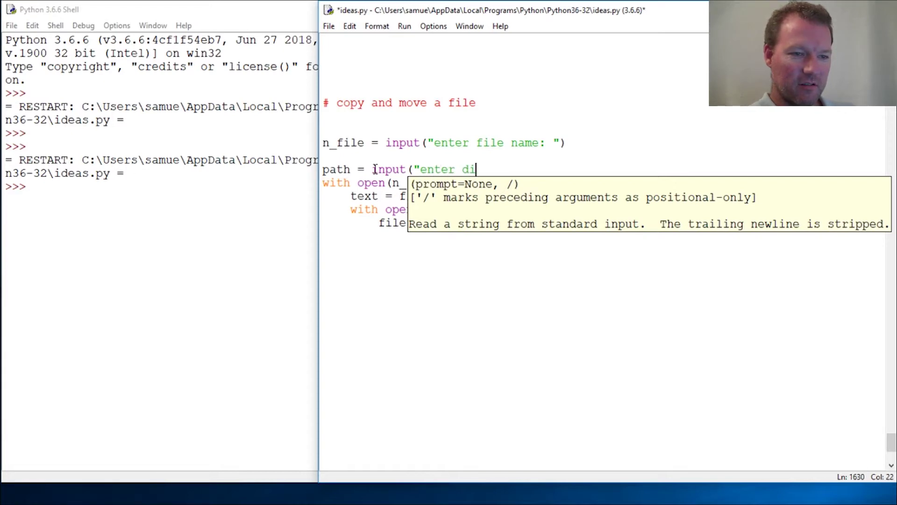
{"action": "type", "text": "rectory: "}
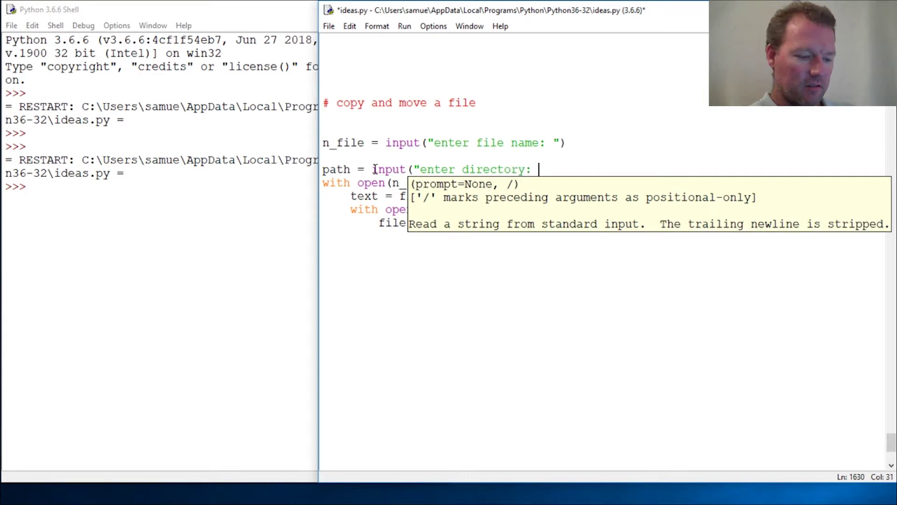
{"action": "type", "text": "\")"}
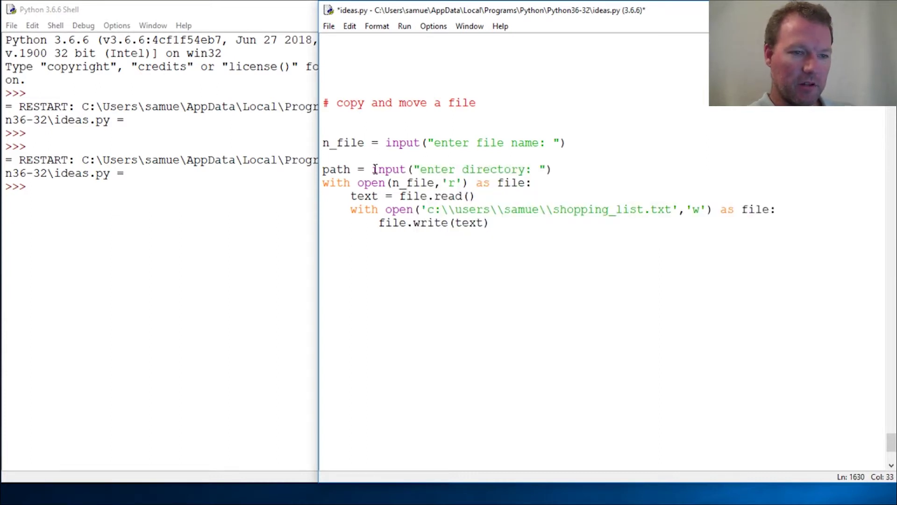
Finish path = input("enter directory: ") and remove the write open()'s hard-coded path
{"action": "key", "text": "Return"}
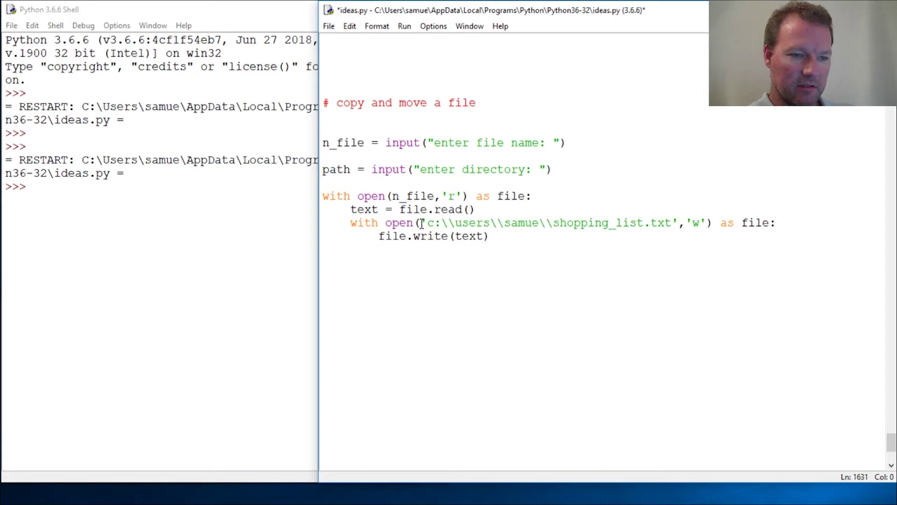
{"action": "left_click_drag", "start_coordinate": [421, 222], "coordinate": [680, 225]}
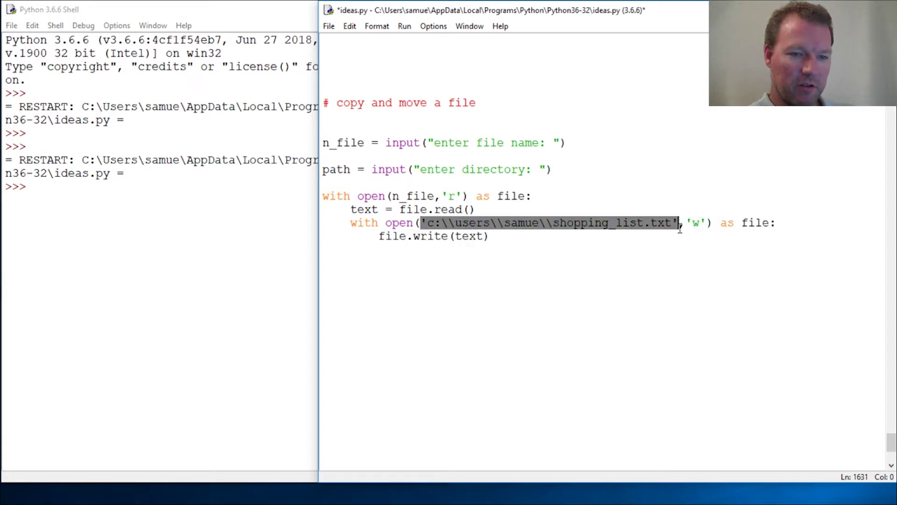
{"action": "type", "text": "="}
{"action": "key", "text": "BackSpace"}
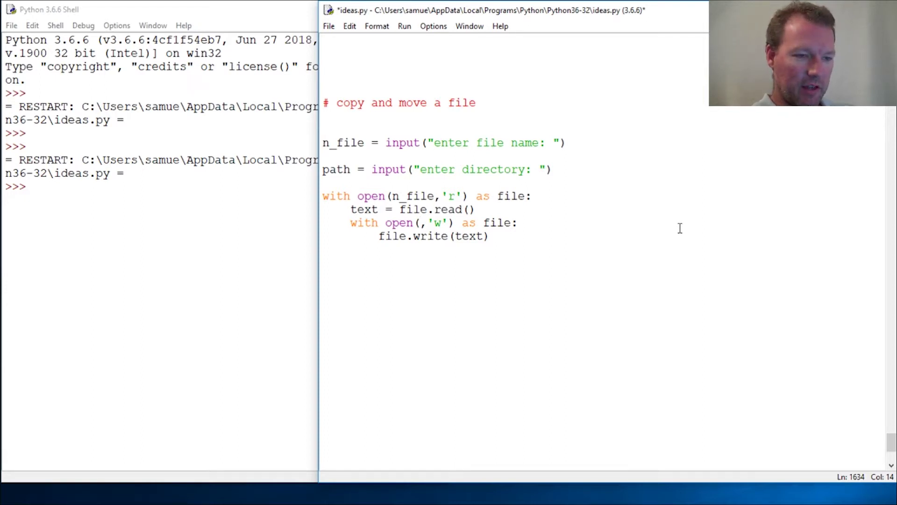
In the Shell, set a = 'a' and b = 'b', then evaluate a+b to get 'ab'
{"action": "left_click", "coordinate": [163, 188]}
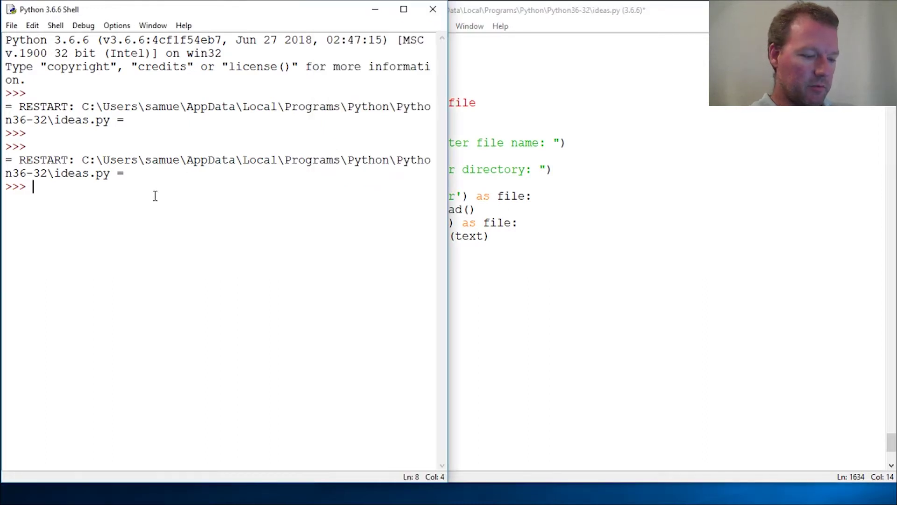
{"action": "type", "text": "a = "}
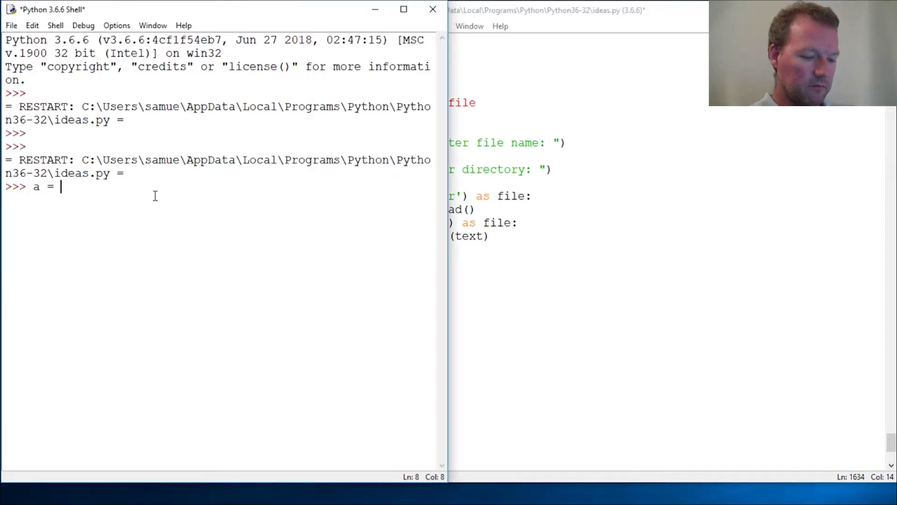
{"action": "type", "text": "'a'"}
{"action": "key", "text": "Return"}
{"action": "type", "text": "b'"}
{"action": "key", "text": "BackSpace"}
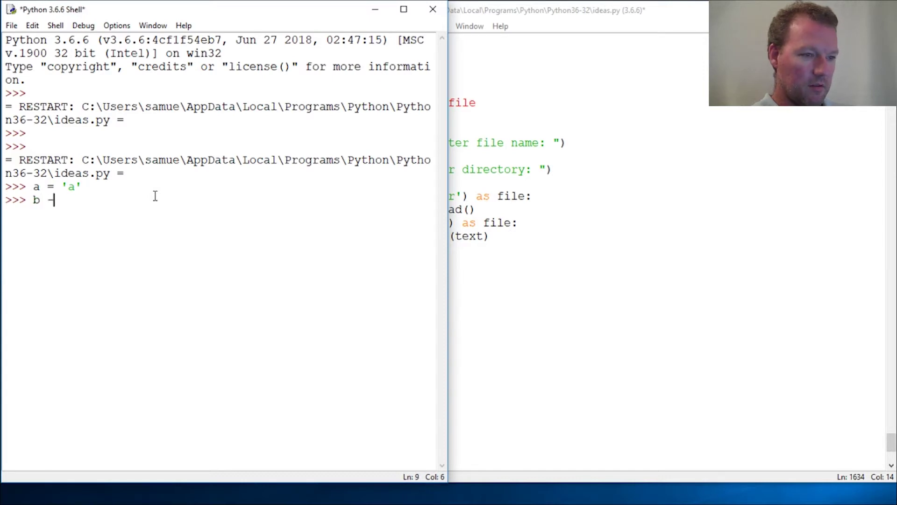
{"action": "type", "text": "'b'"}
{"action": "key", "text": "Return"}
{"action": "type", "text": "ab"}
{"action": "key", "text": "BackSpace"}
{"action": "type", "text": "+ba"}
{"action": "key", "text": "BackSpace"}
{"action": "key", "text": "Return"}
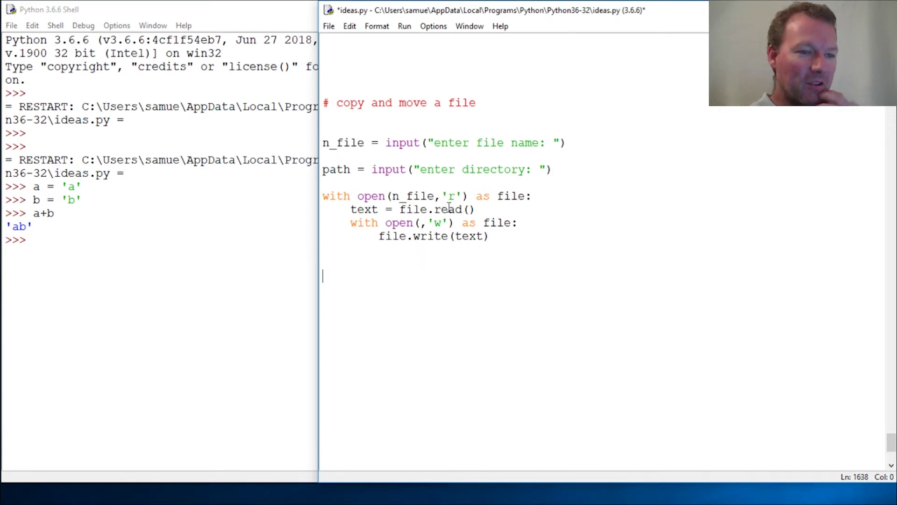
Start typing path + n_file into the empty write open() argument
{"action": "left_click", "coordinate": [423, 223]}
{"action": "type", "text": "path "}
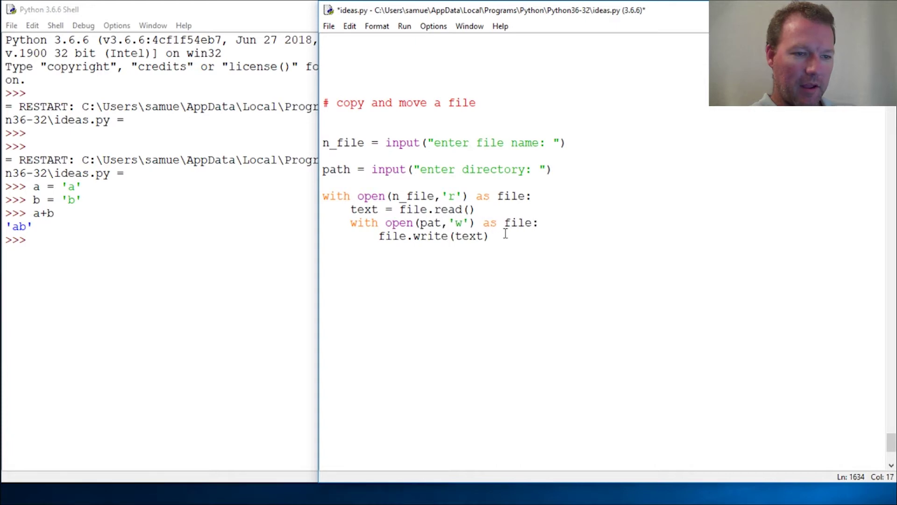
{"action": "type", "text": "+ "}
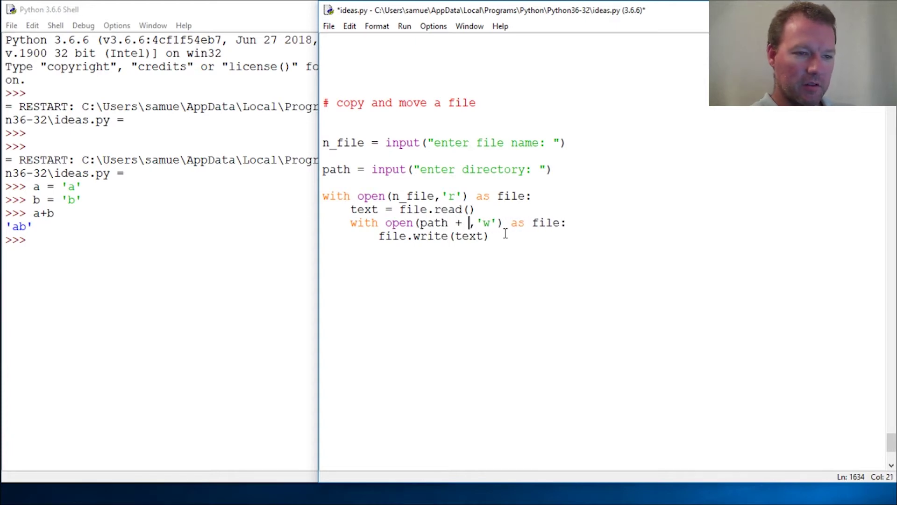
{"action": "type", "text": "n_file"}
Save and run the updated ideas.py
{"action": "left_click", "coordinate": [490, 265]}
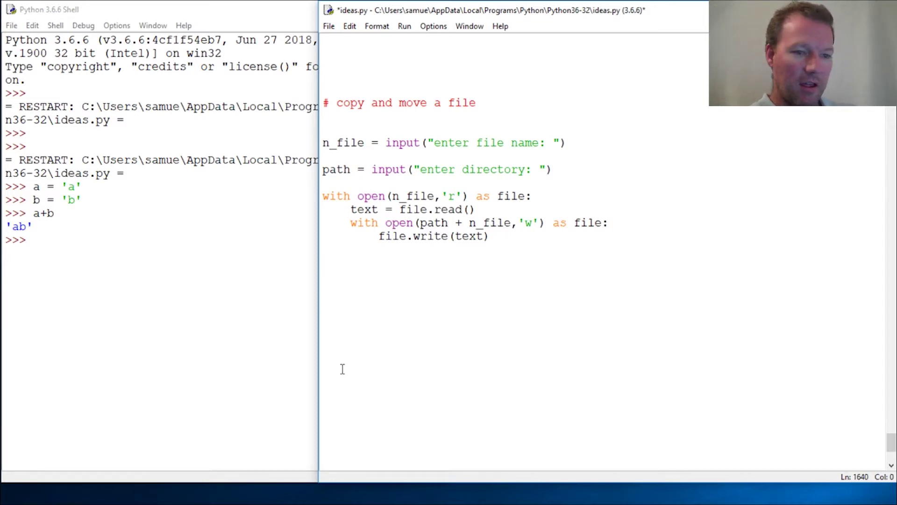
{"action": "key", "text": "F5"}
{"action": "key", "text": "Return"}
{"action": "type", "text": "shopping"}
{"action": "type", "text": "lo"}
Answer the prompts with shopping_list.txt and c:\users\samue, which raises a PermissionError
{"action": "key", "text": "BackSpace"}
{"action": "type", "text": "ist.txt"}
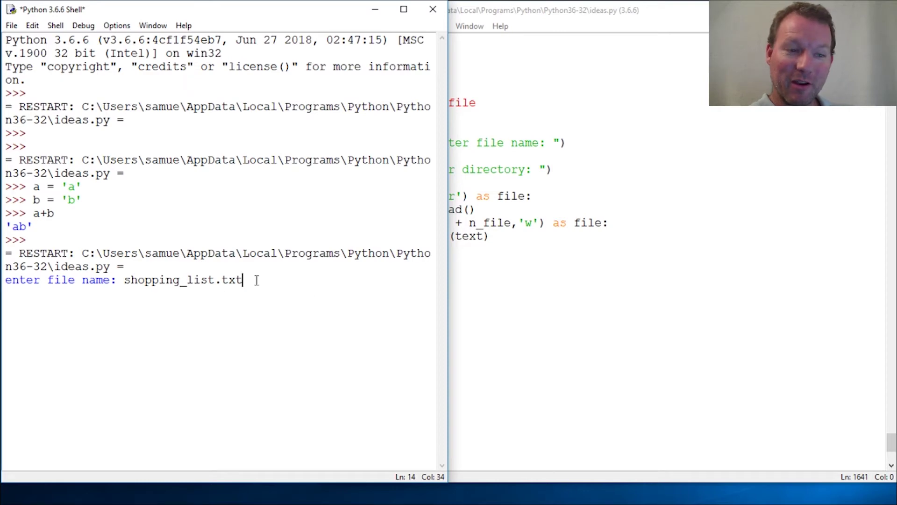
{"action": "key", "text": "Return"}
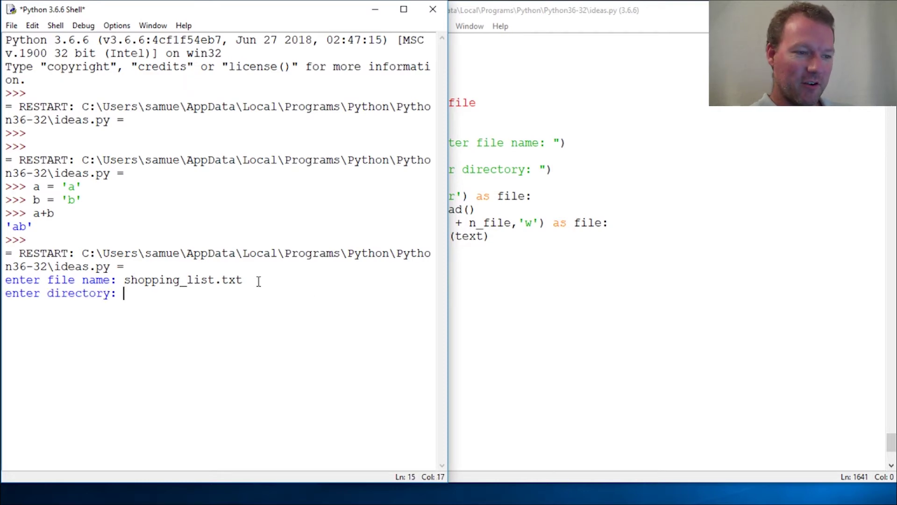
{"action": "type", "text": "c"}
{"action": "key", "text": "BackSpace"}
{"action": "type", "text": "\\"}
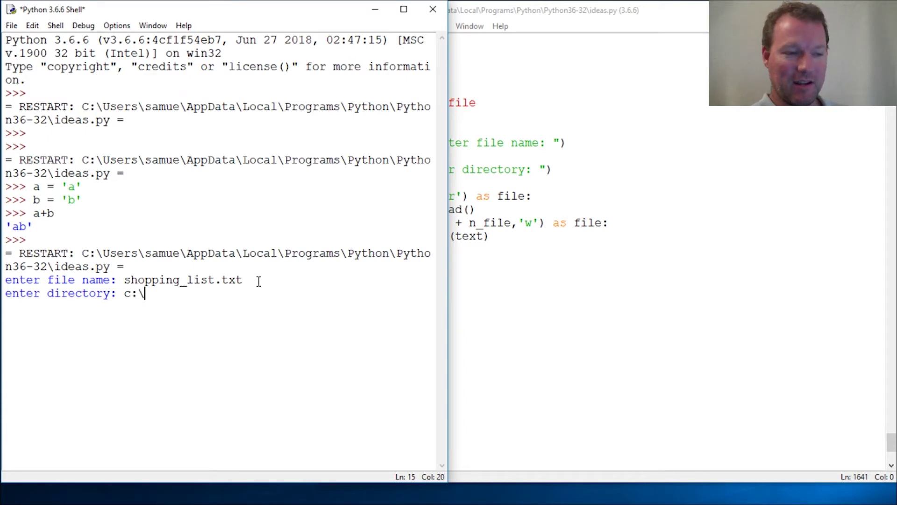
{"action": "type", "text": "use"}
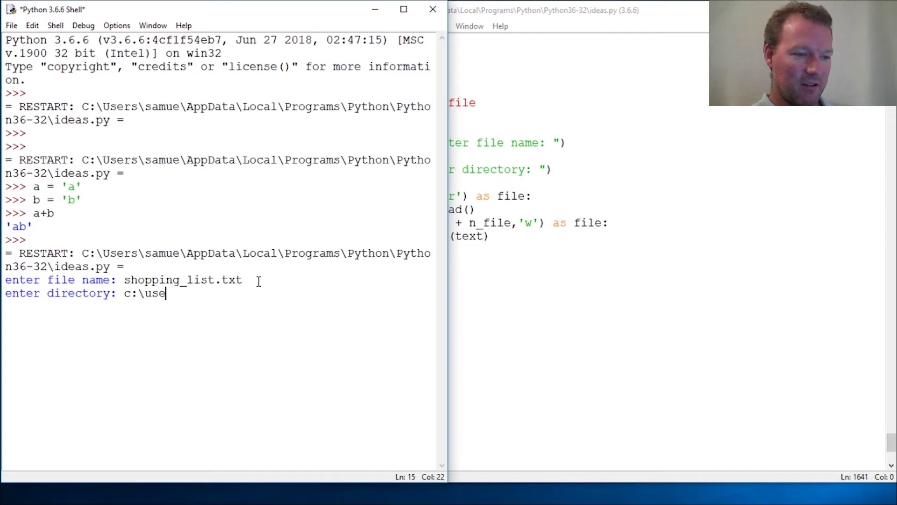
{"action": "type", "text": "rs\\samue"}
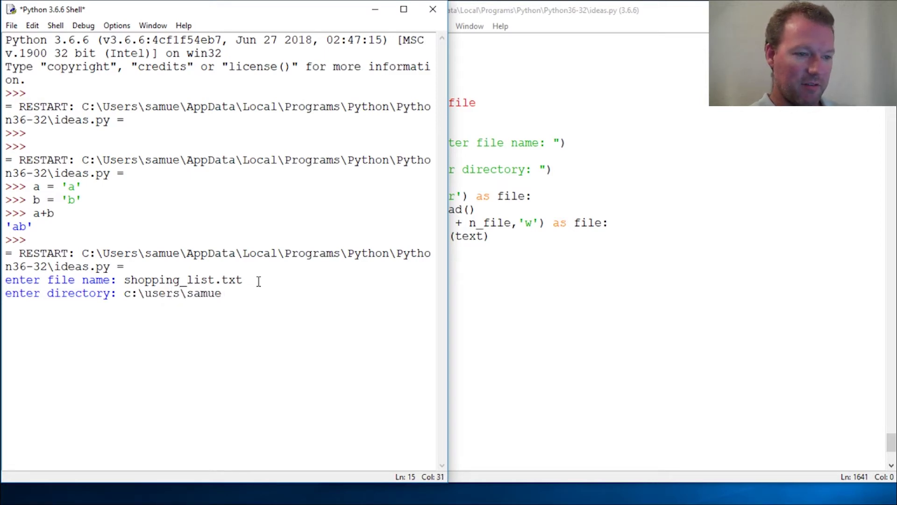
{"action": "key", "text": "Return"}
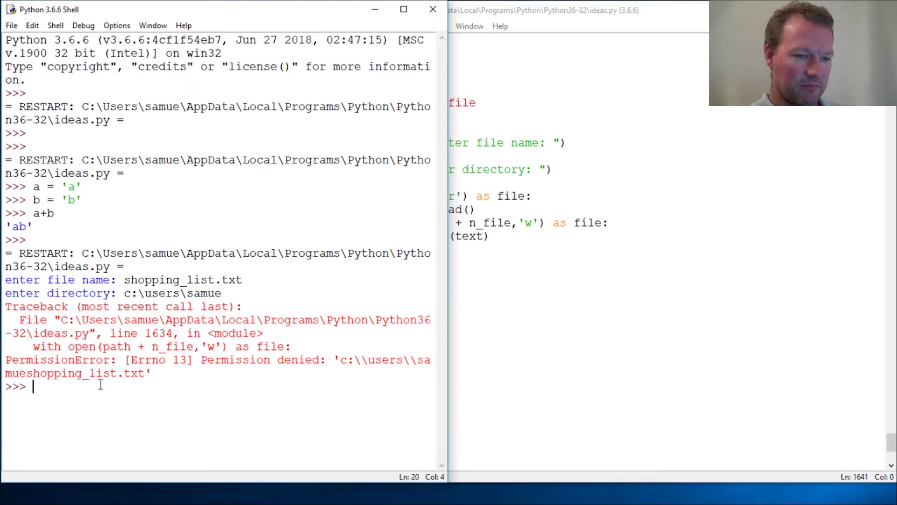
{"action": "left_click", "coordinate": [631, 324]}
{"action": "key", "text": "F5"}
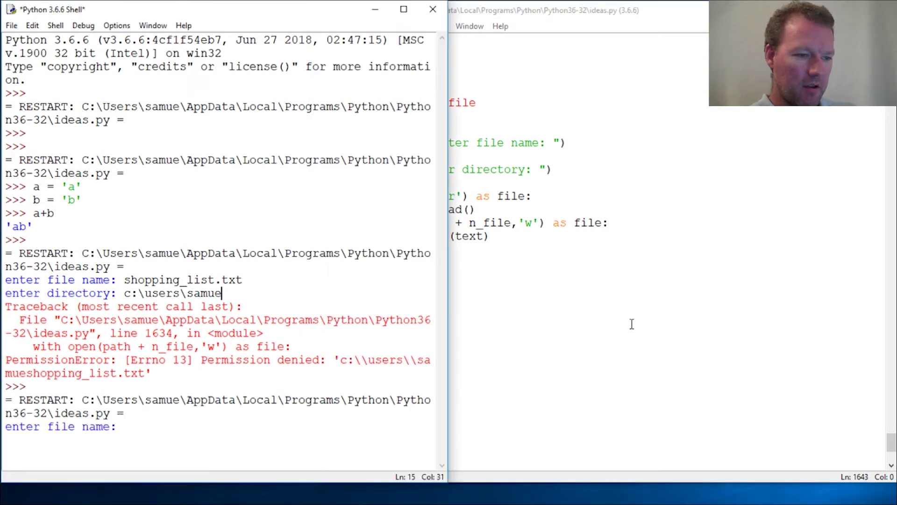
{"action": "left_click", "coordinate": [204, 427]}
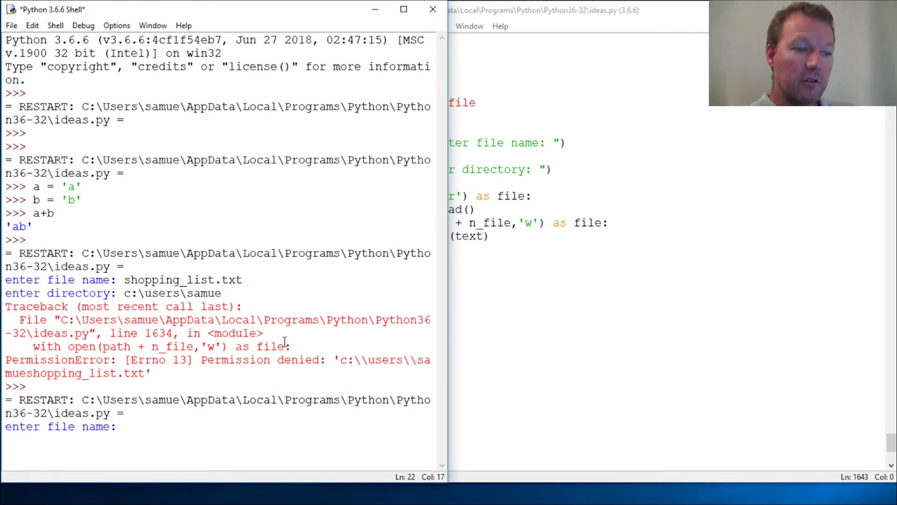
{"action": "left_click", "coordinate": [225, 293]}
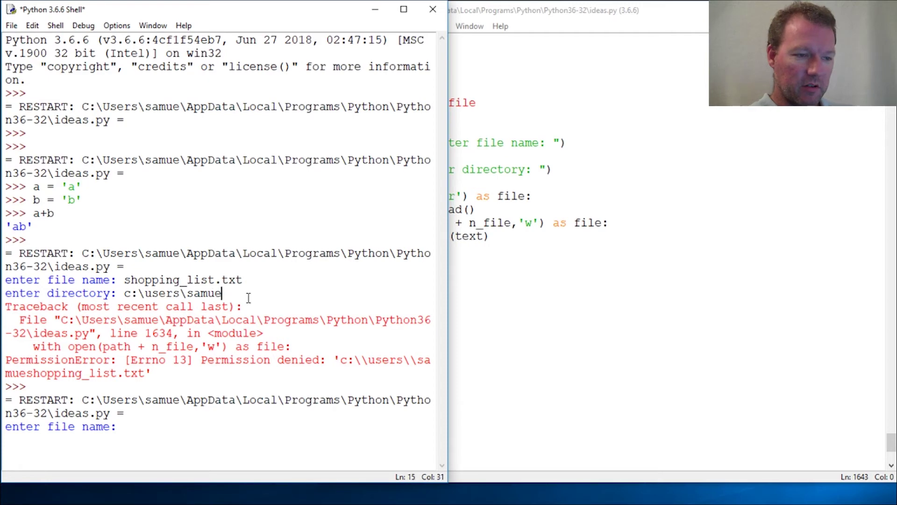
{"action": "left_click", "coordinate": [534, 300]}
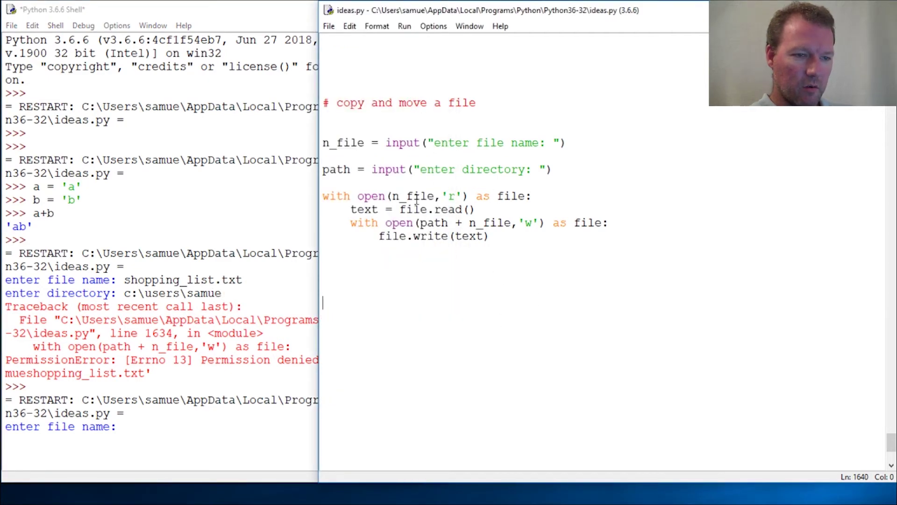
{"action": "left_click", "coordinate": [444, 186]}
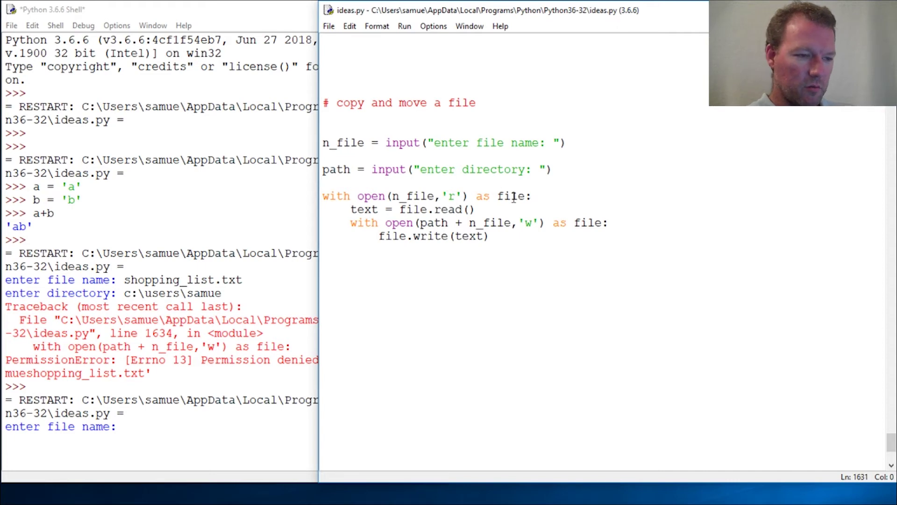
{"action": "left_click", "coordinate": [173, 430]}
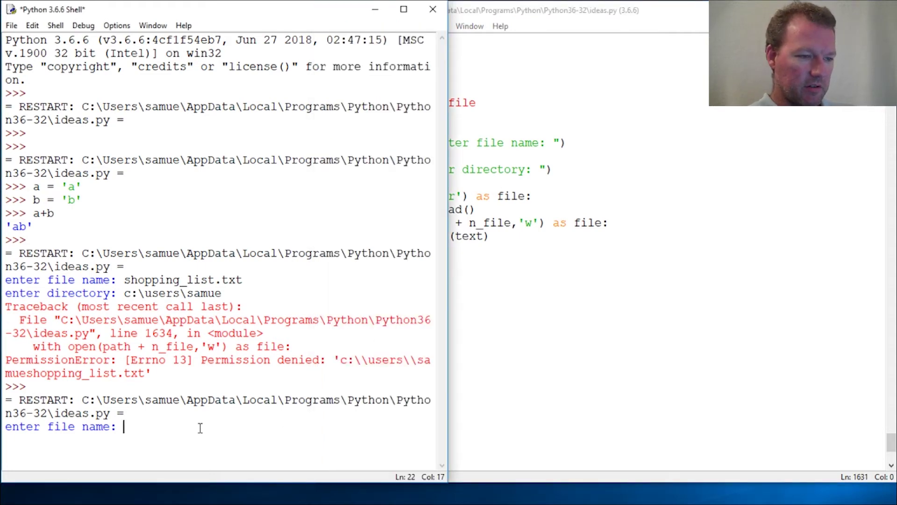
{"action": "type", "text": "shoppint"}
Enter shopping_list.txt and c:\users\samue\ at the prompts, then switch to File Explorer's home folder
{"action": "key", "text": "BackSpace"}
{"action": "type", "text": "g_list.txt"}
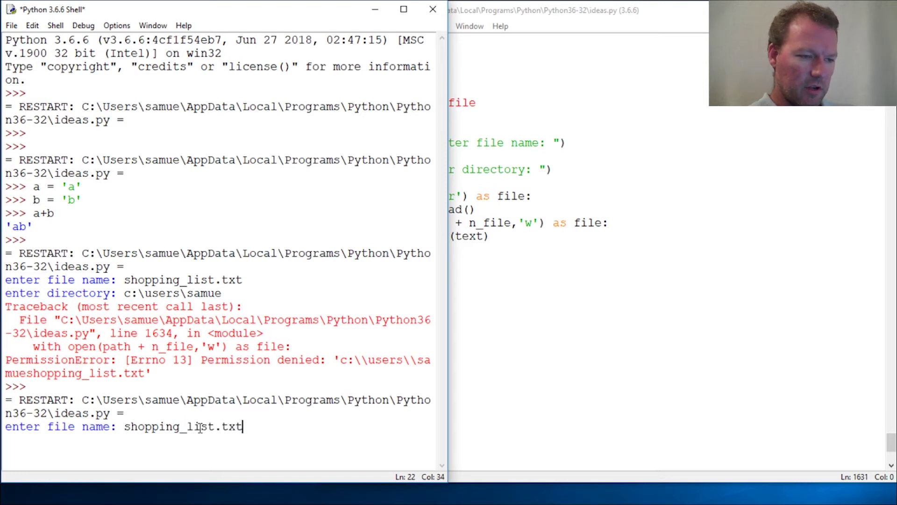
{"action": "key", "text": "Return"}
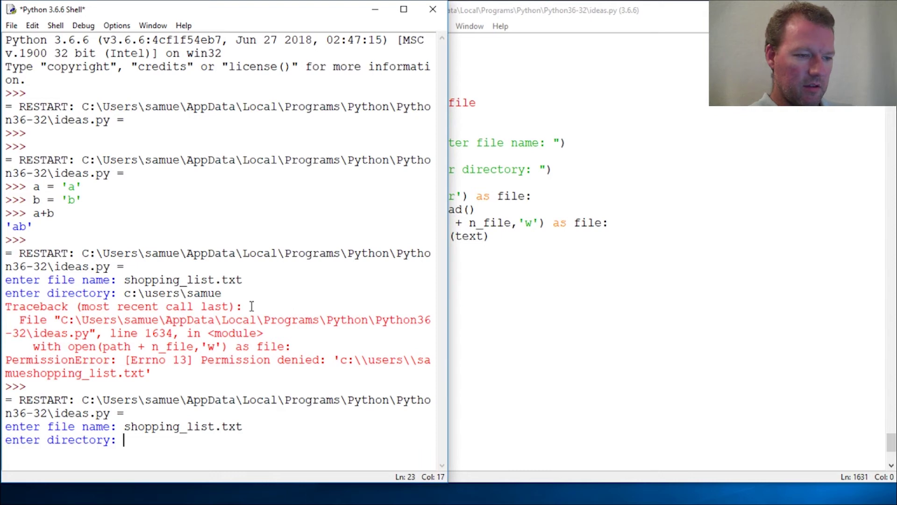
{"action": "type", "text": "c:\\users\\"}
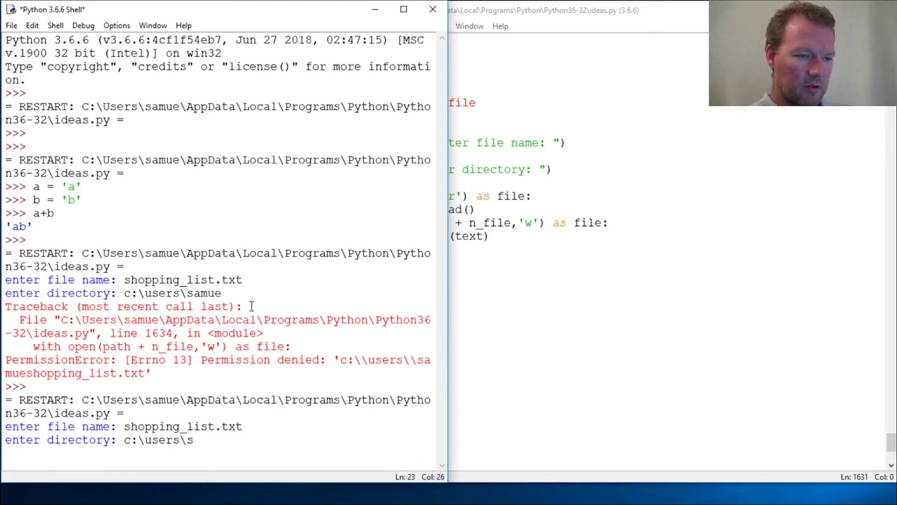
{"action": "type", "text": "samue\\"}
{"action": "key", "text": "Return"}
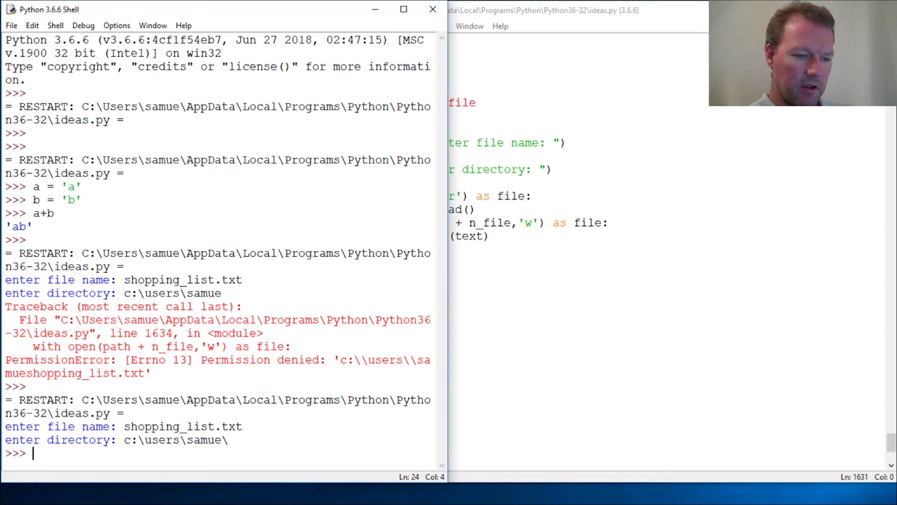
{"action": "key", "text": "alt+Tab"}
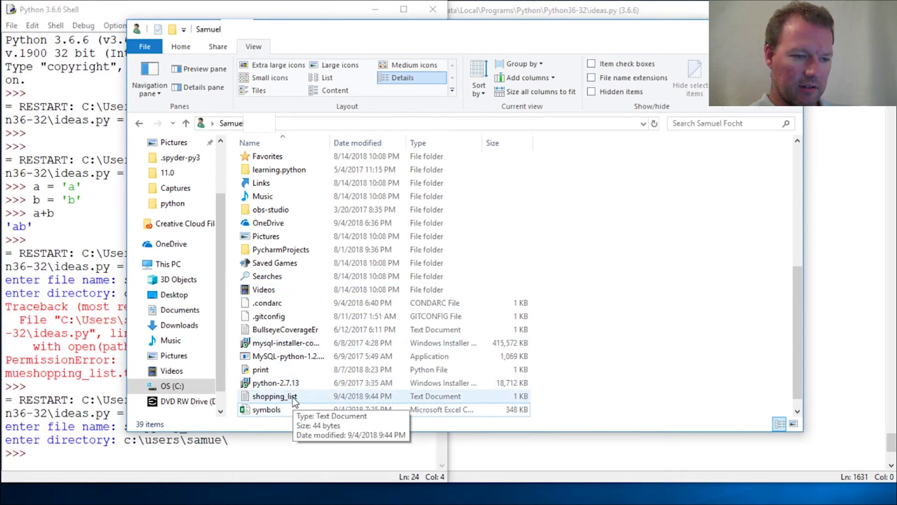
Open the copied shopping_list in Notepad to verify it, then close Notepad and File Explorer
{"action": "double_click", "coordinate": [309, 397]}
{"action": "left_click", "coordinate": [797, 53]}
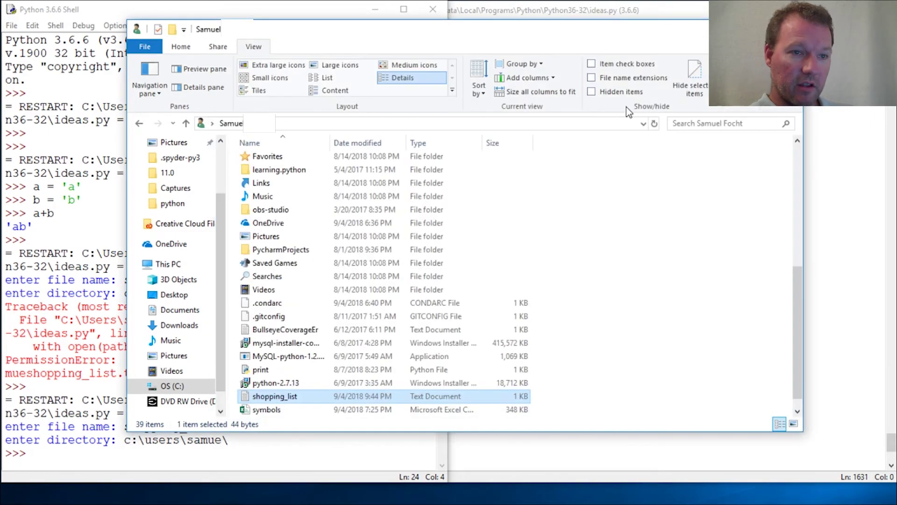
{"action": "left_click", "coordinate": [553, 14]}
{"action": "left_click", "coordinate": [241, 101]}
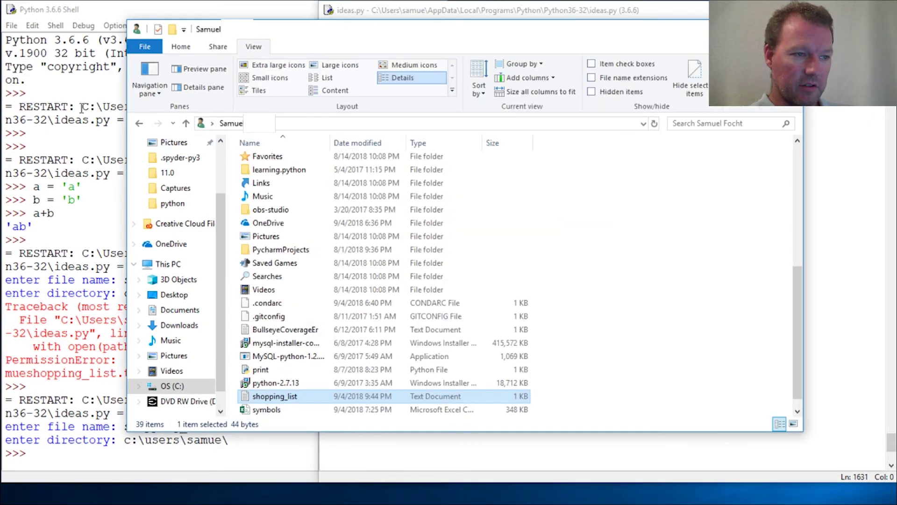
{"action": "left_click", "coordinate": [99, 107]}
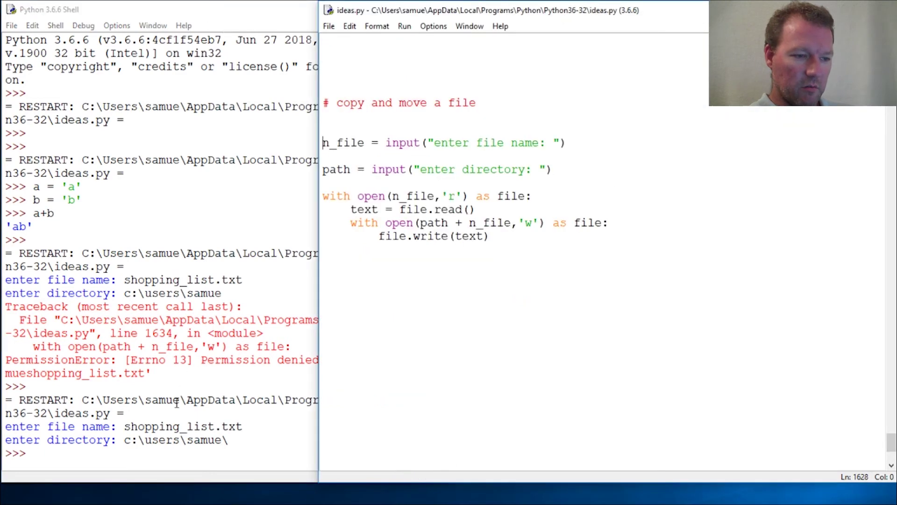
Compare the script's file-writing path with the shell, highlighting the trailing backslash in the directory answer
{"action": "left_click", "coordinate": [238, 438]}
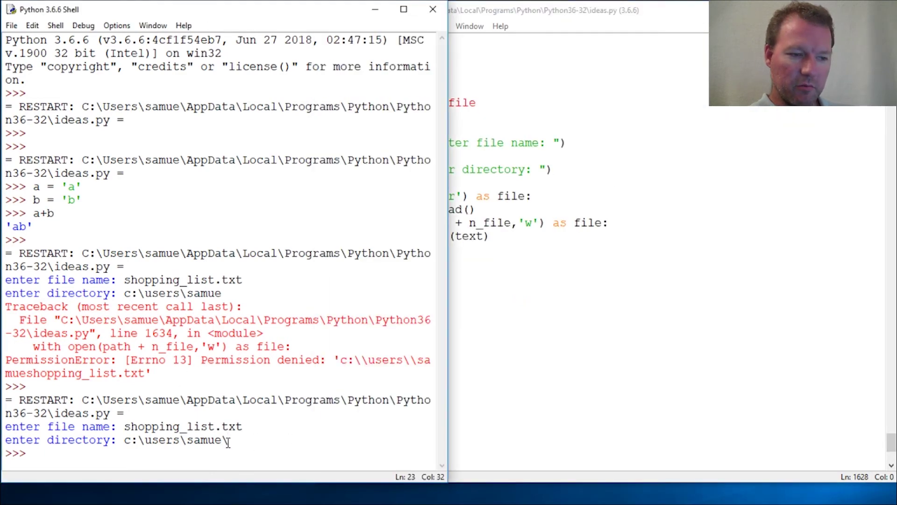
{"action": "left_click", "coordinate": [547, 354]}
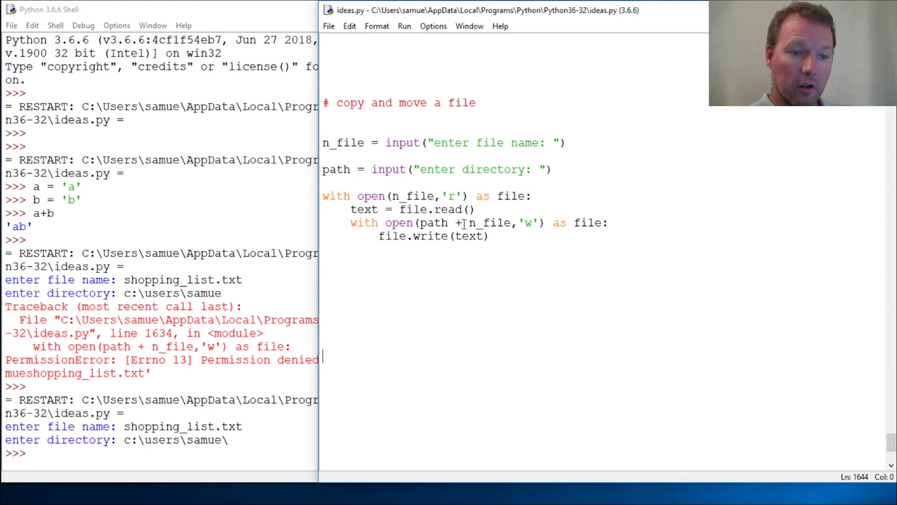
{"action": "left_click", "coordinate": [449, 222]}
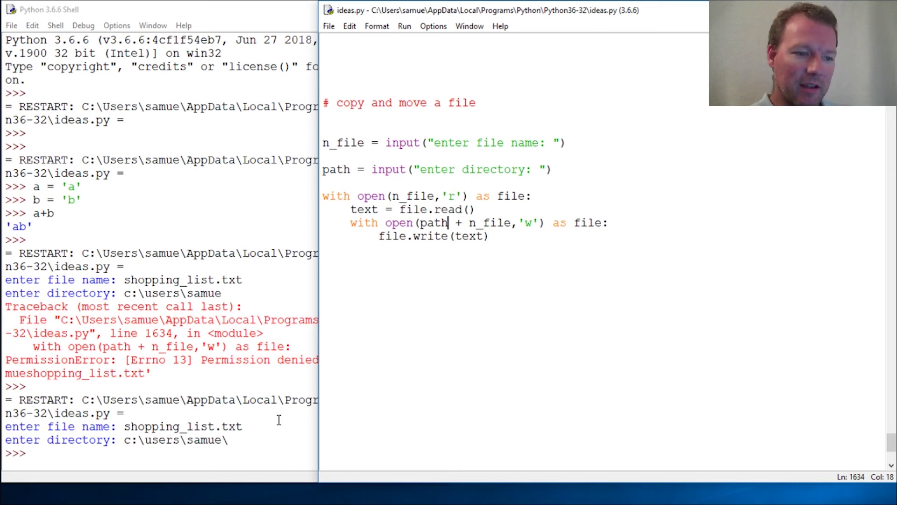
{"action": "left_click", "coordinate": [258, 440]}
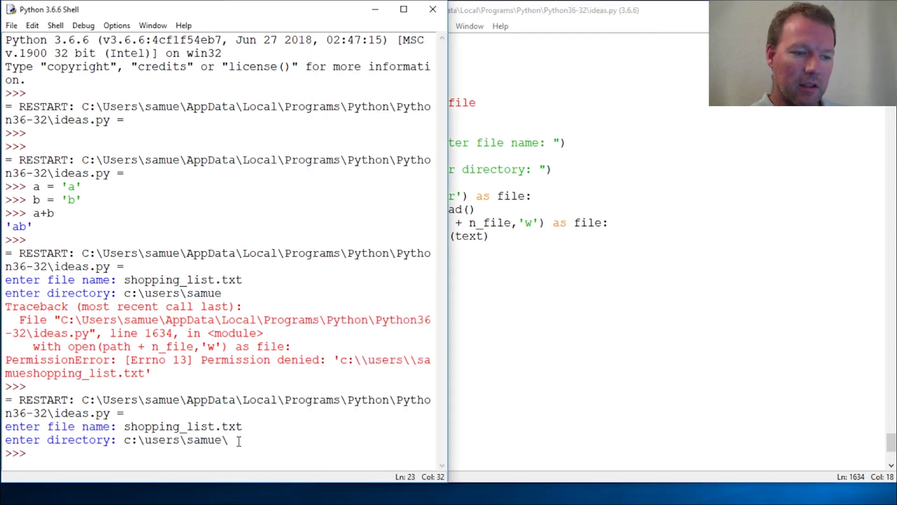
{"action": "left_click_drag", "start_coordinate": [224, 440], "coordinate": [231, 439]}
{"action": "left_click", "coordinate": [519, 383]}
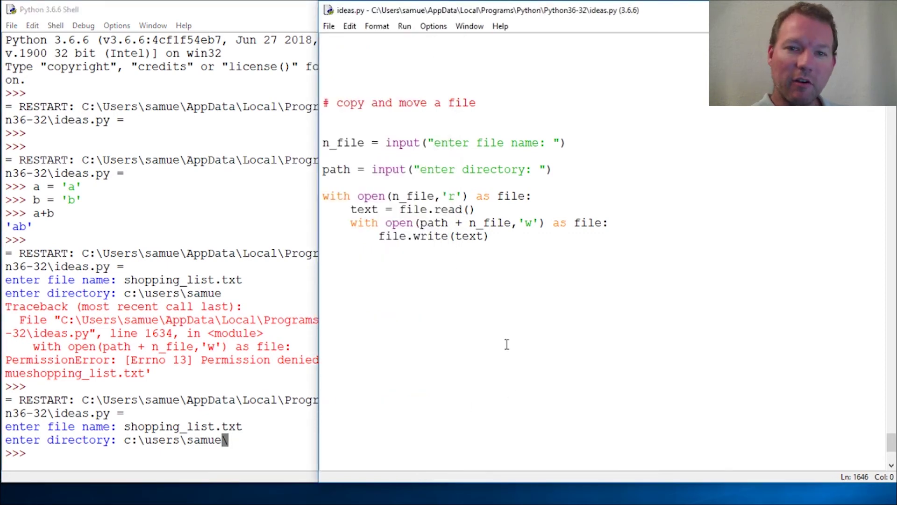
Rerun ideas.py with F5 and bring the shell's output forward
{"action": "left_click", "coordinate": [162, 281]}
{"action": "left_click", "coordinate": [491, 236]}
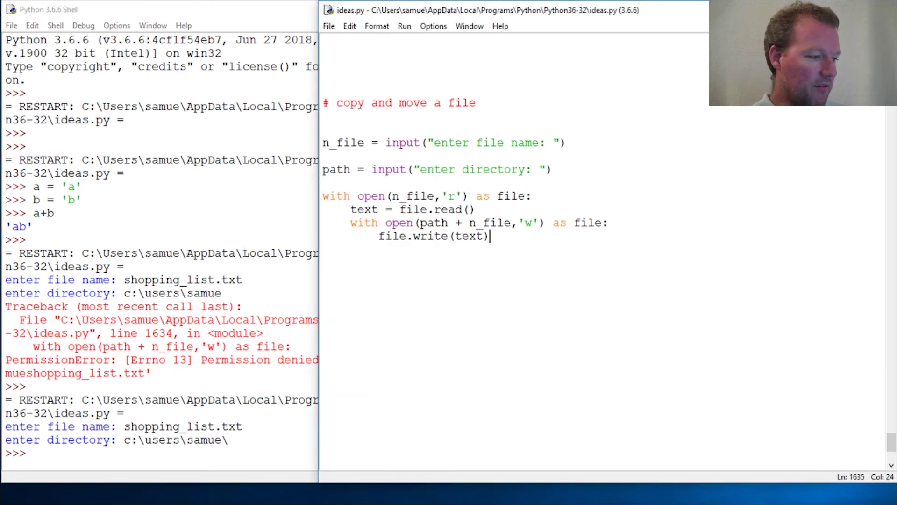
{"action": "key", "text": "F5"}
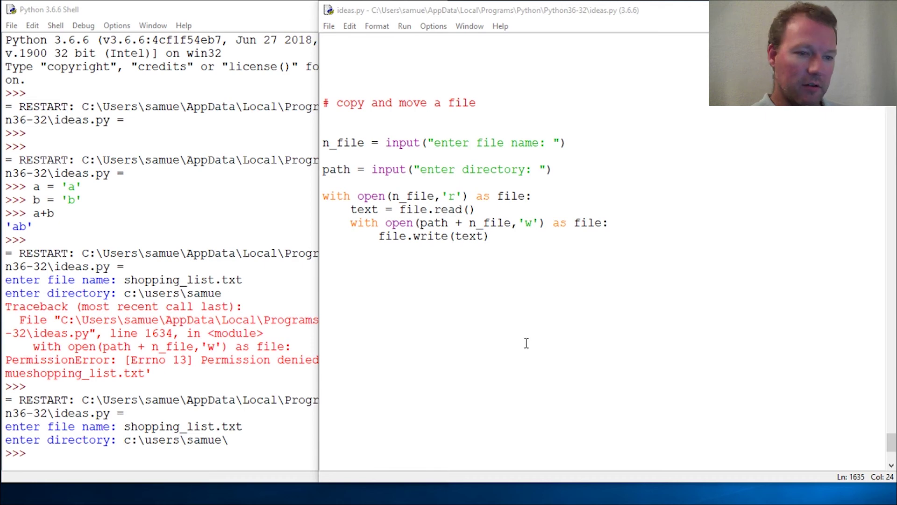
{"action": "left_click", "coordinate": [247, 206]}
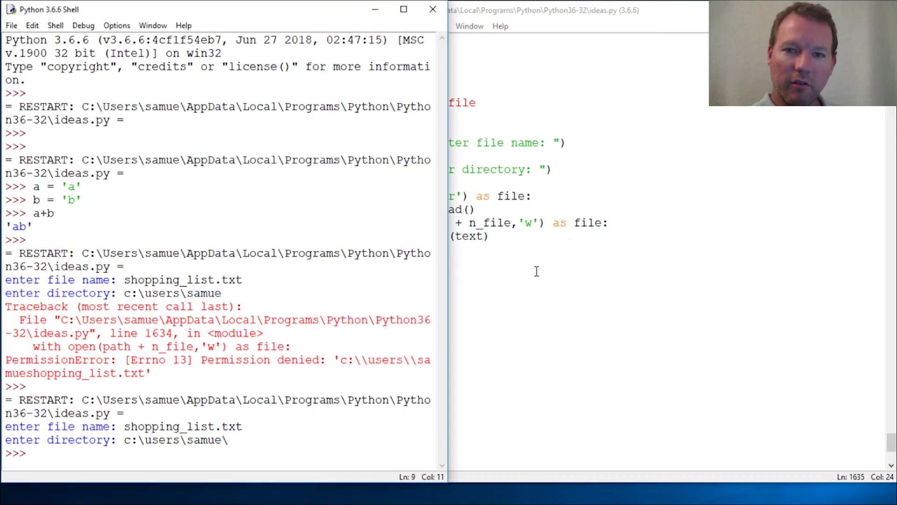
{"action": "left_click", "coordinate": [602, 283]}
{"action": "left_click", "coordinate": [270, 217]}
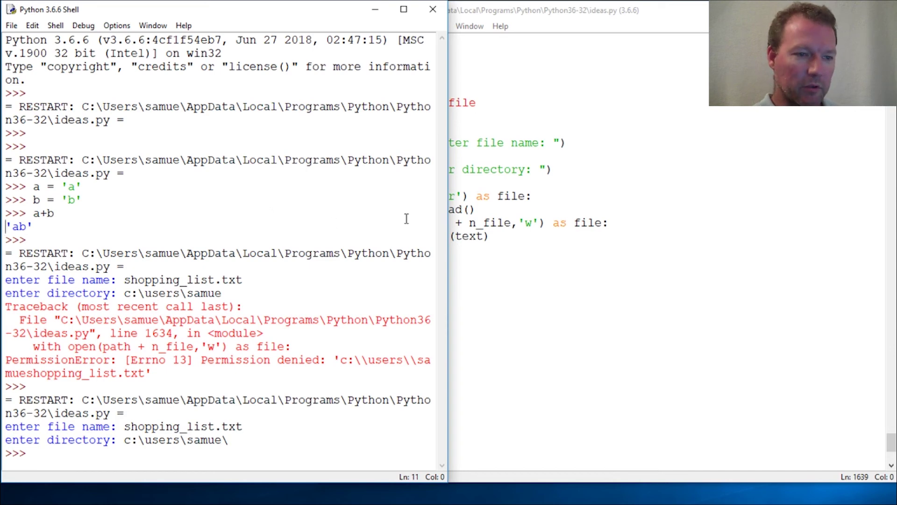
Narrow the ideas.py editor by dragging its left edge right, exposing more shell output
{"action": "left_click", "coordinate": [487, 291]}
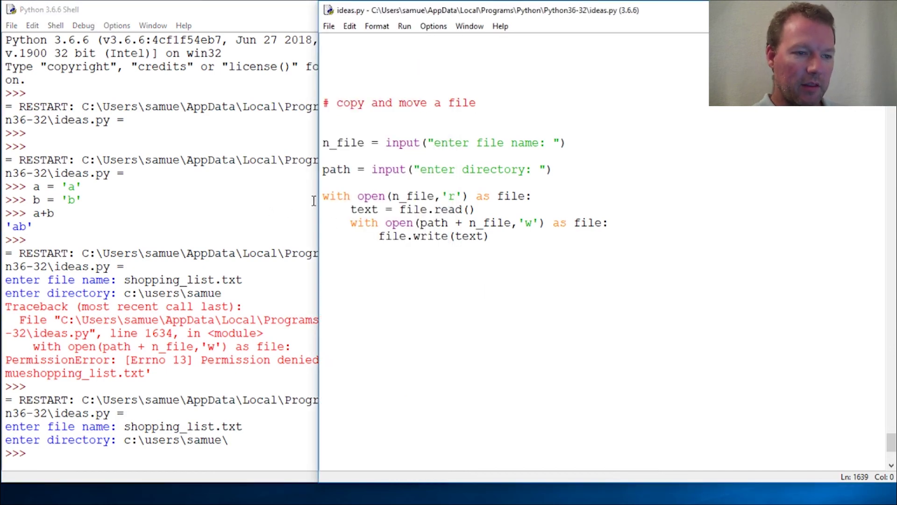
{"action": "left_click_drag", "start_coordinate": [317, 201], "coordinate": [419, 201]}
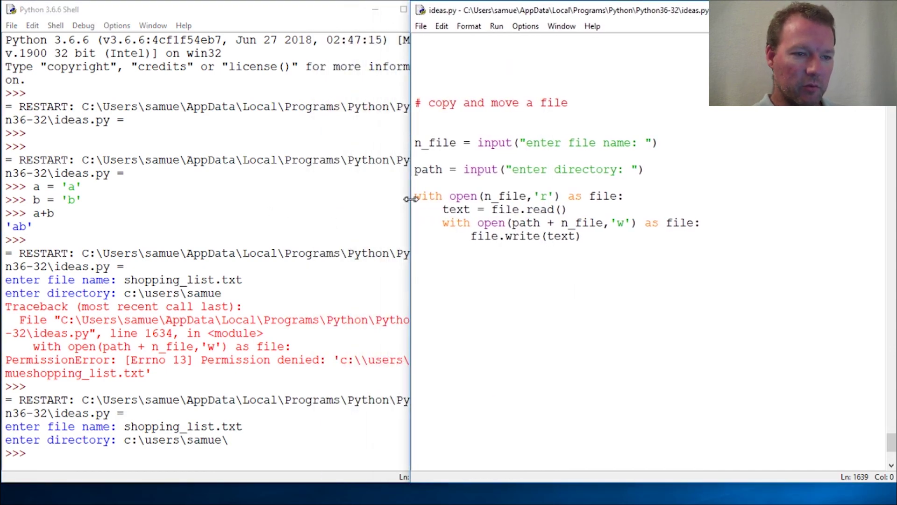
{"action": "left_click", "coordinate": [260, 376]}
{"action": "left_click", "coordinate": [541, 259]}
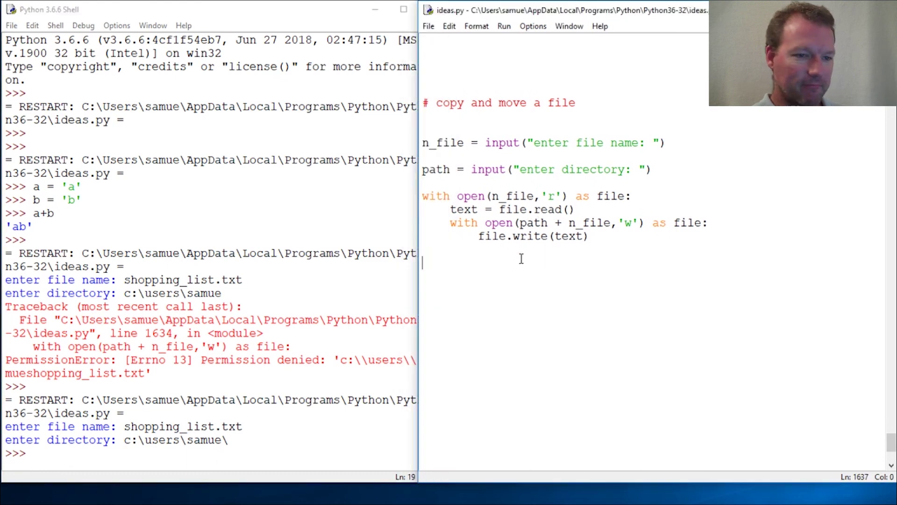
{"action": "left_click", "coordinate": [376, 244]}
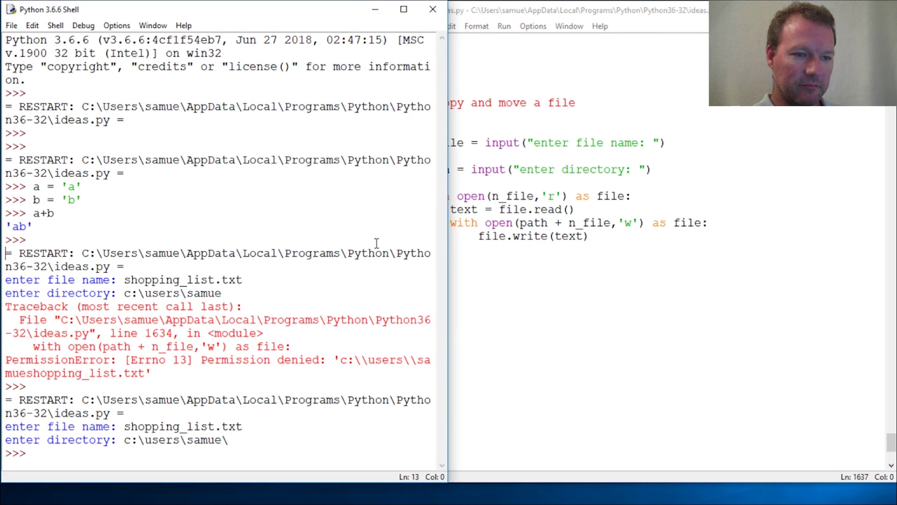
{"action": "left_click", "coordinate": [538, 273]}
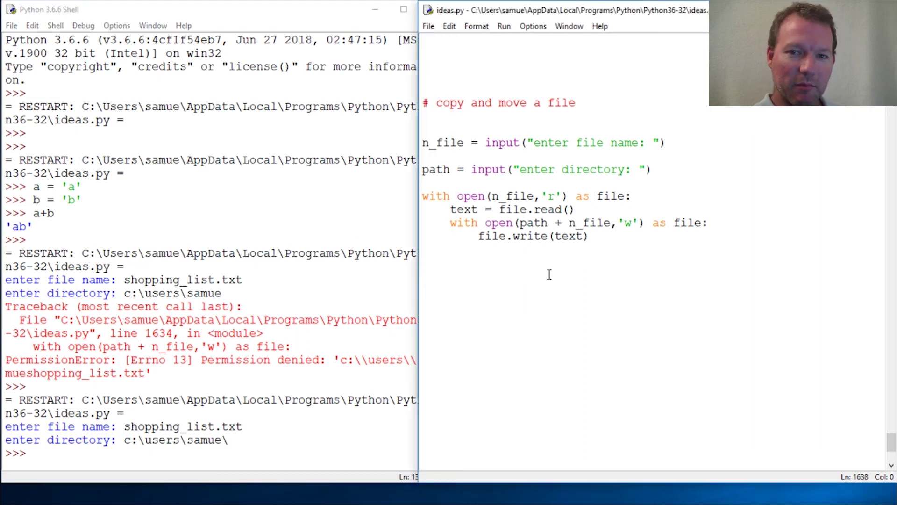
{"action": "left_click", "coordinate": [352, 246]}
{"action": "left_click", "coordinate": [524, 315]}
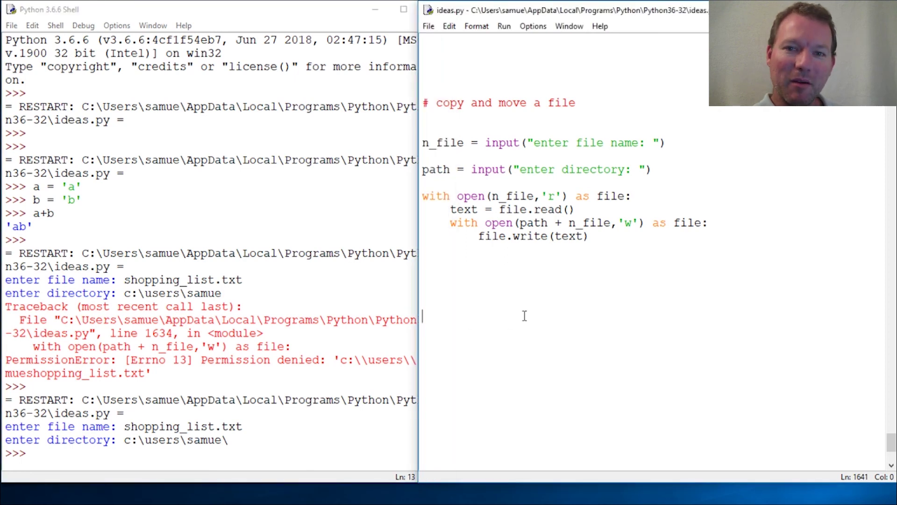